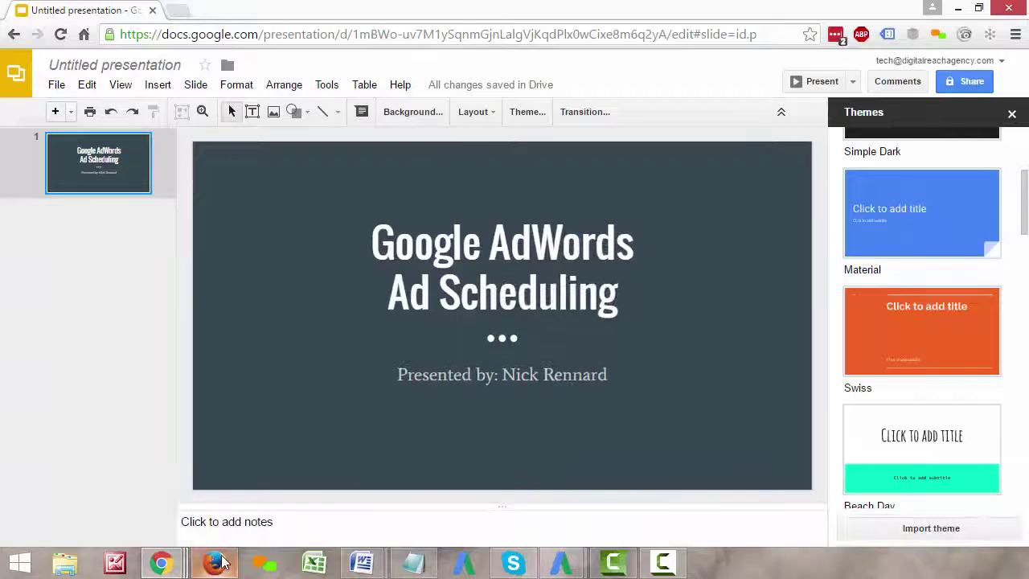
# - Minimize the Google Slides presentation so the AdWords All campaigns overview is showing
pyautogui.click(957, 10)
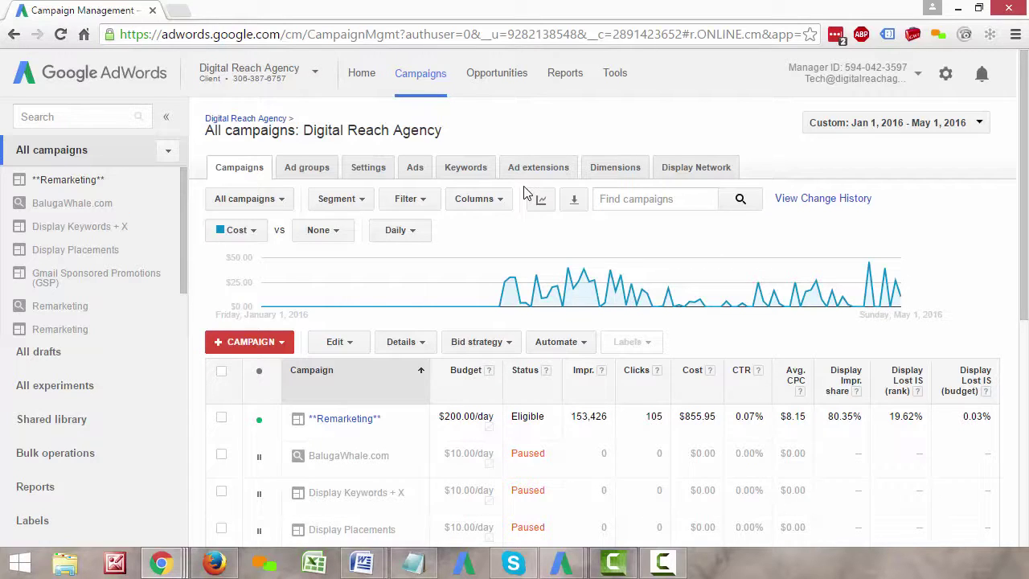
# - Show the all-campaigns statistics in the Dimensions report, broken down by day of the week
pyautogui.click(625, 169)
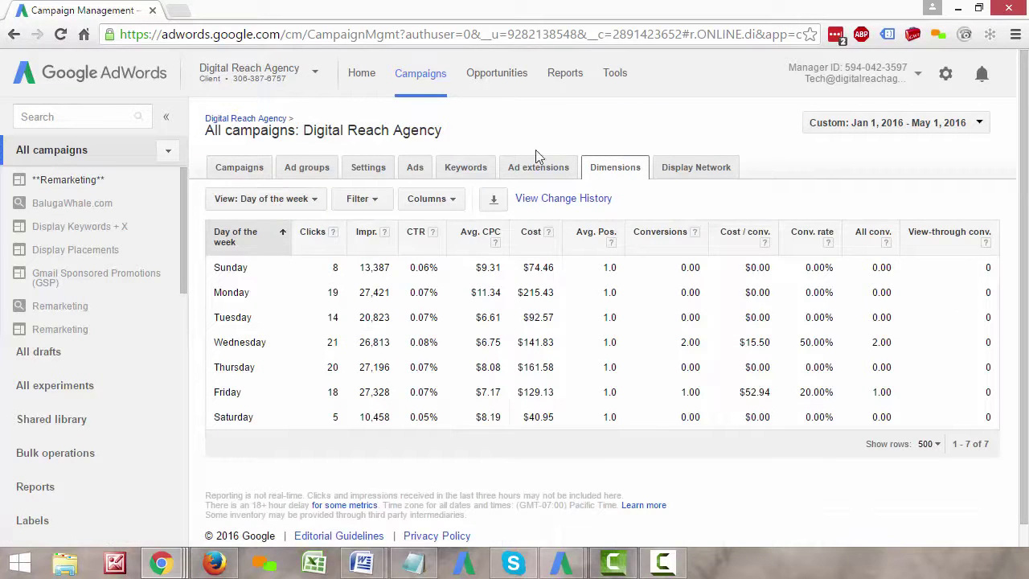
pyautogui.click(298, 201)
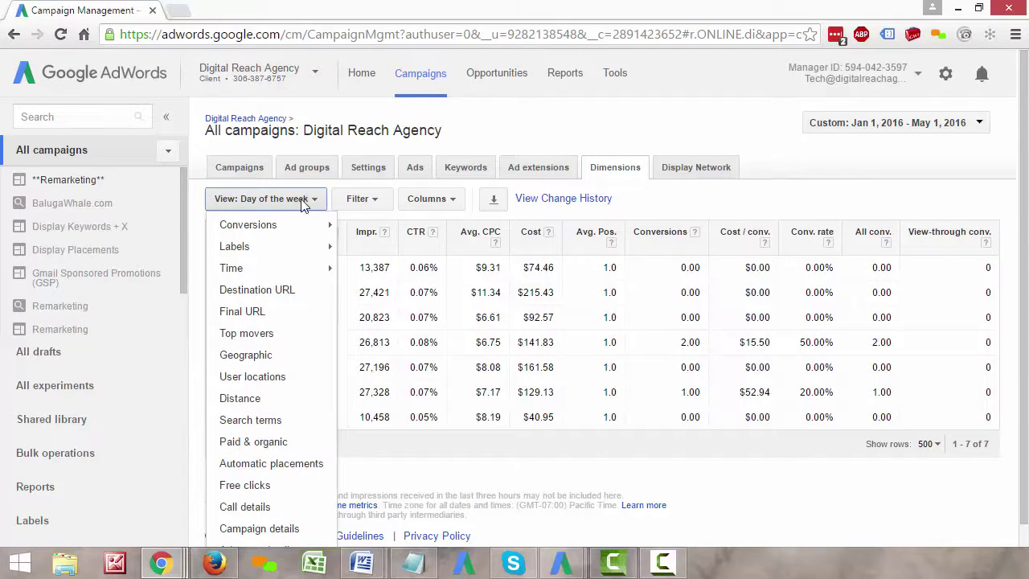
pyautogui.moveTo(293, 276)
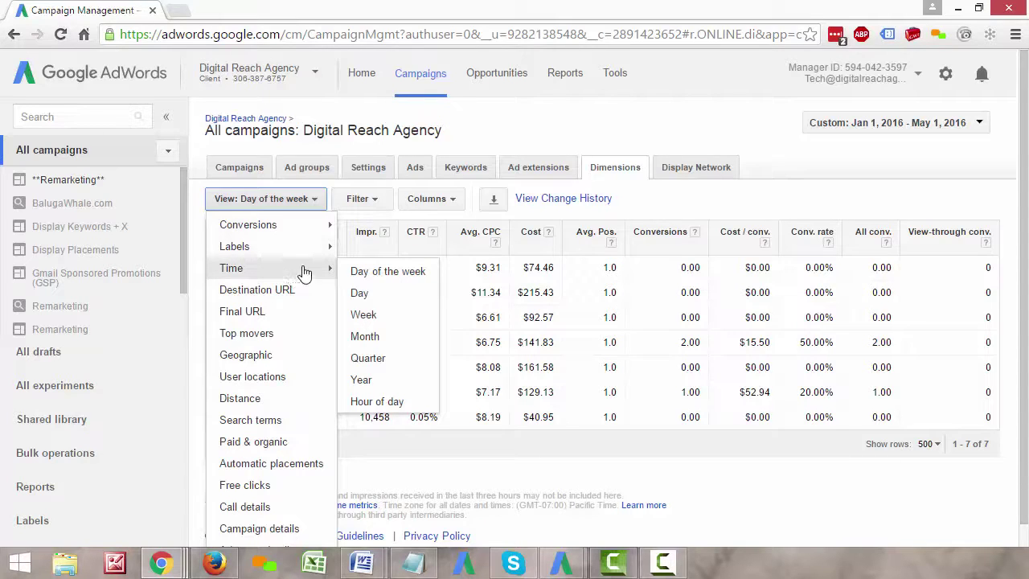
pyautogui.click(375, 271)
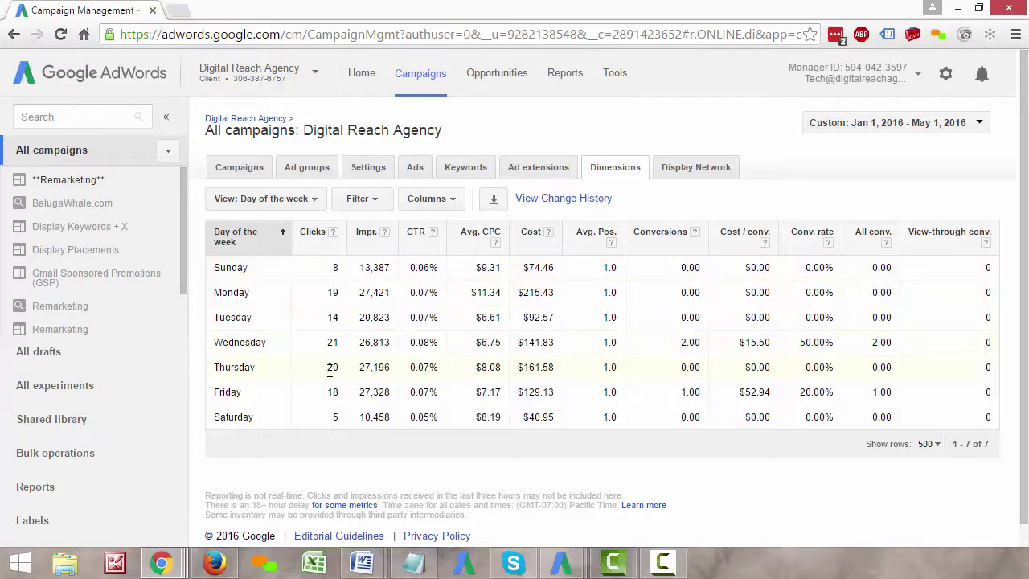
pyautogui.doubleClick(331, 292)
pyautogui.doubleClick(688, 292)
pyautogui.doubleClick(329, 393)
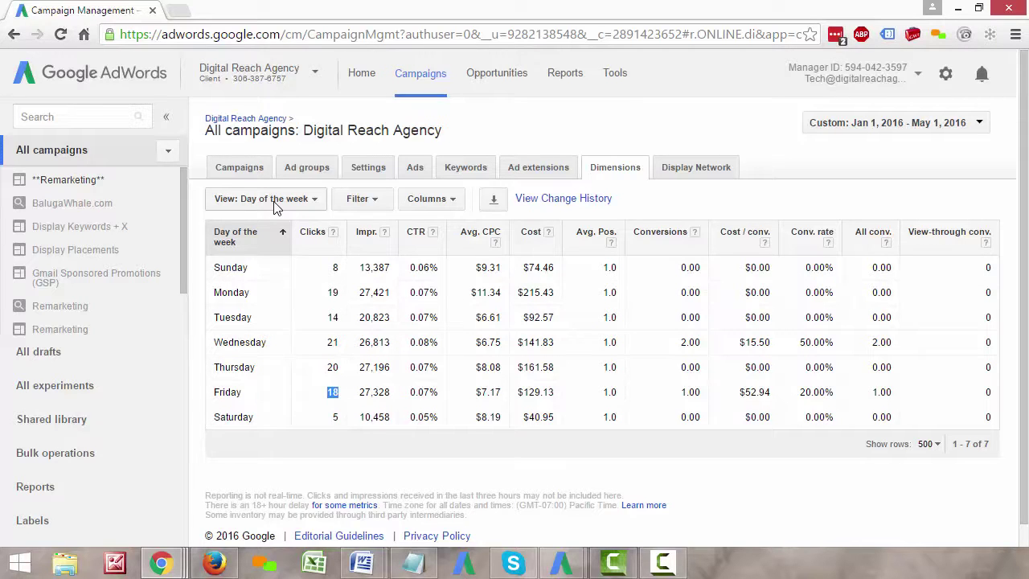
# - Switch the breakdown to Time > Hour of day and review hours 0–23
pyautogui.click(274, 206)
pyautogui.moveTo(314, 268)
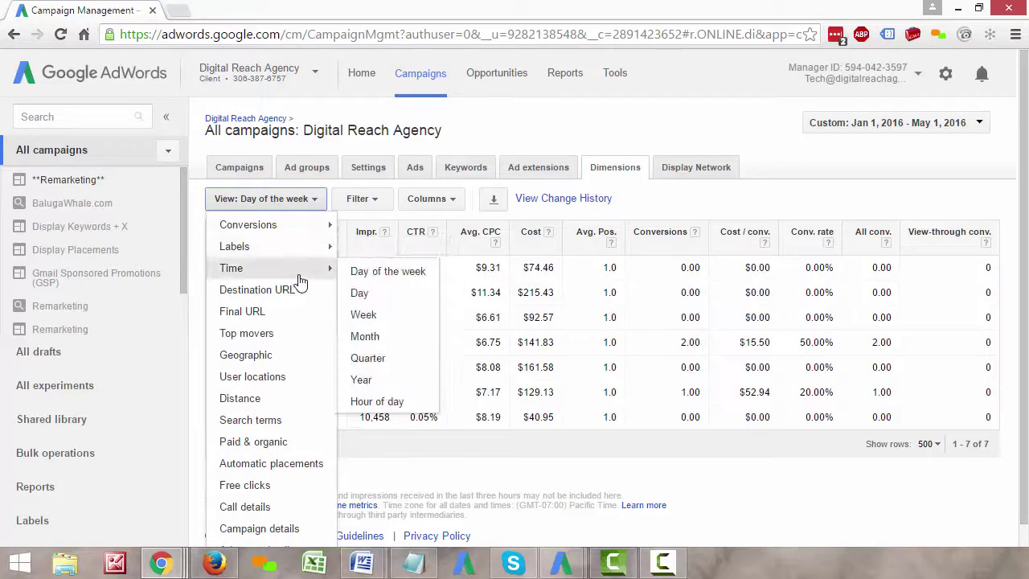
pyautogui.click(402, 401)
pyautogui.scroll(-3, 343, 267)
pyautogui.scroll(-3, 326, 295)
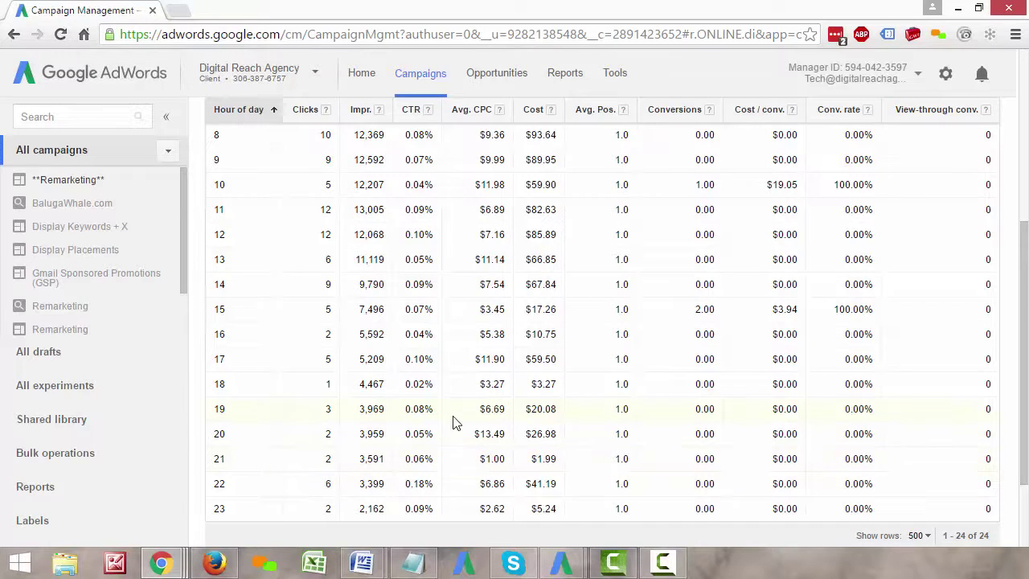
pyautogui.scroll(3, 455, 421)
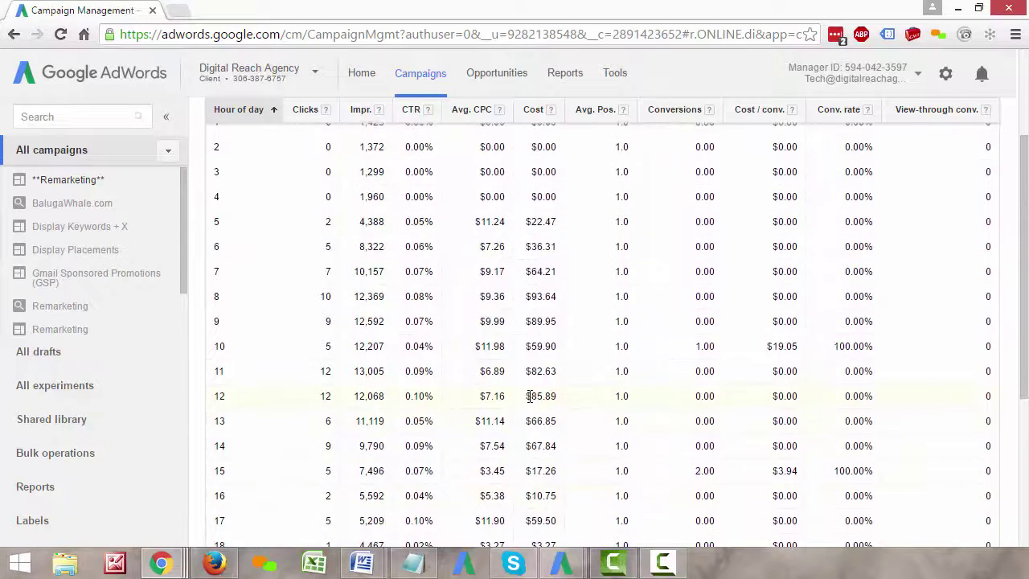
pyautogui.scroll(2, 482, 399)
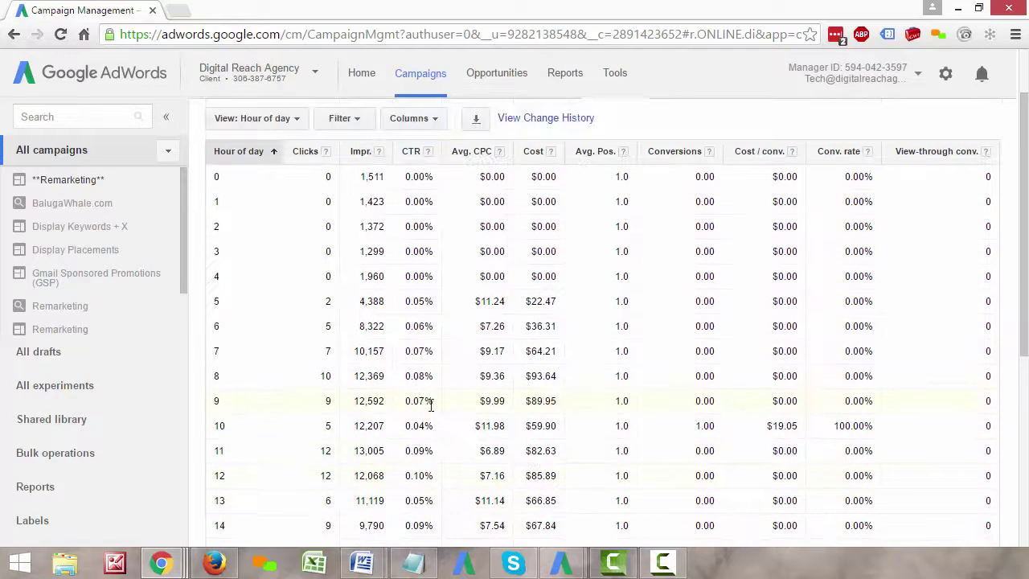
pyautogui.doubleClick(708, 176)
pyautogui.moveTo(800, 177); pyautogui.dragTo(772, 177)
# - Open Sweetwater Remarketing's Settings > Ad schedule, showing every day all day at +0%
pyautogui.scroll(1, 253, 249)
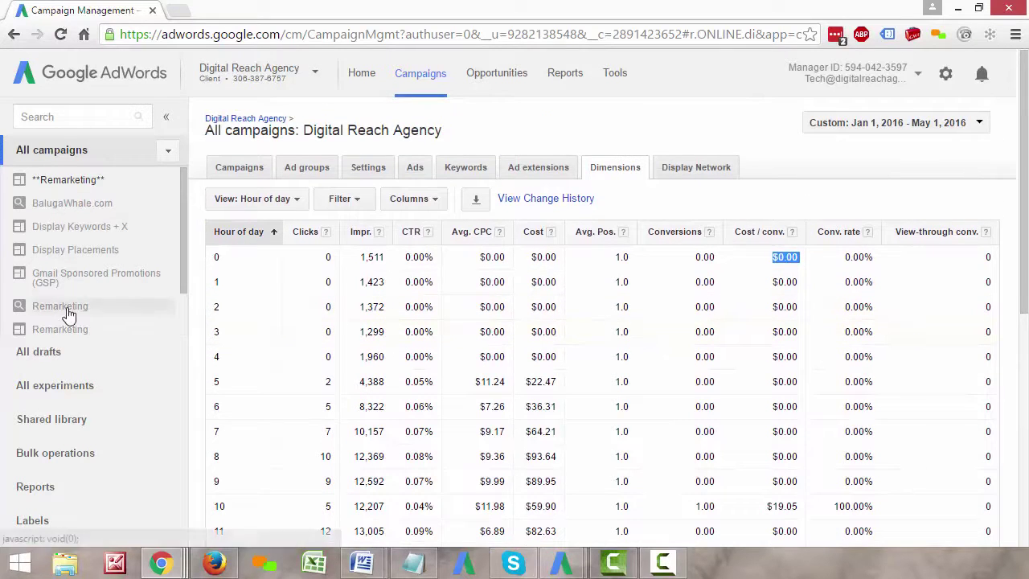
pyautogui.scroll(-1, 60, 298)
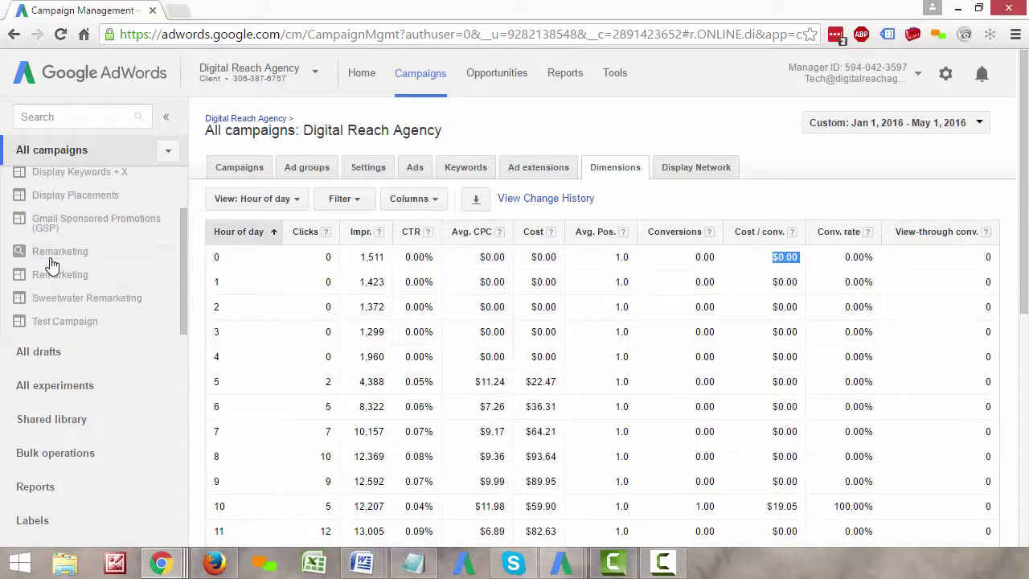
pyautogui.click(84, 299)
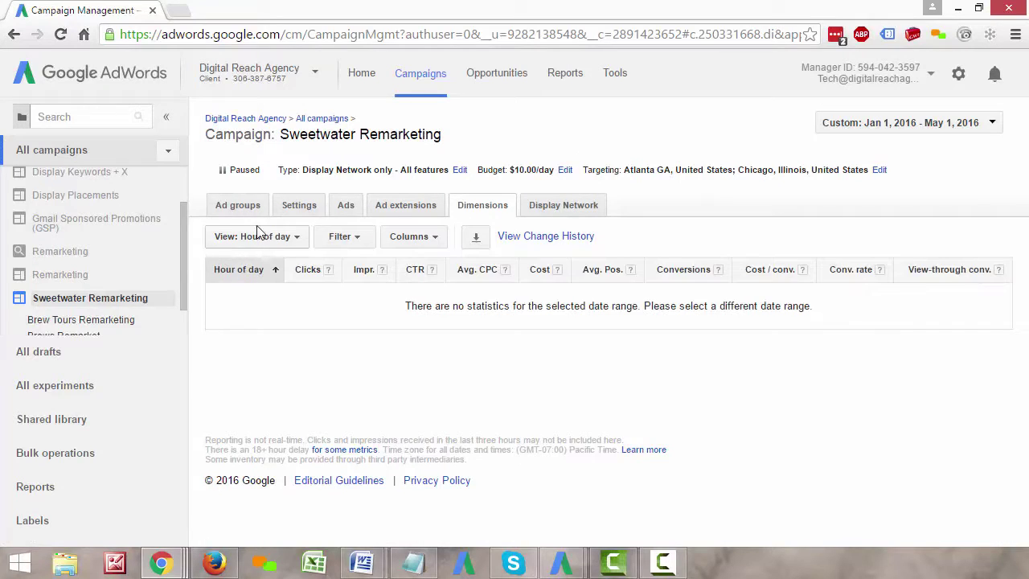
pyautogui.click(313, 208)
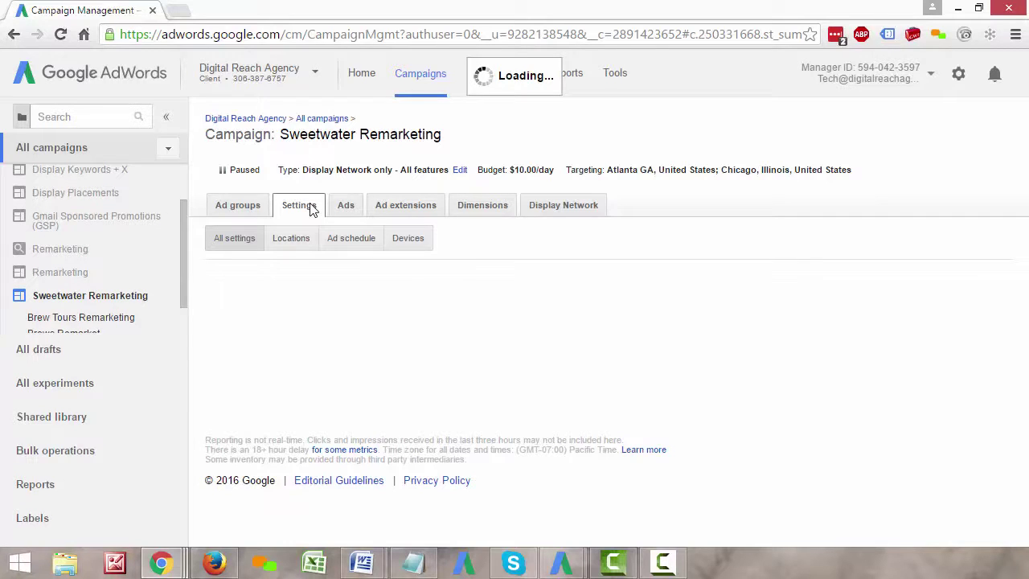
pyautogui.click(369, 245)
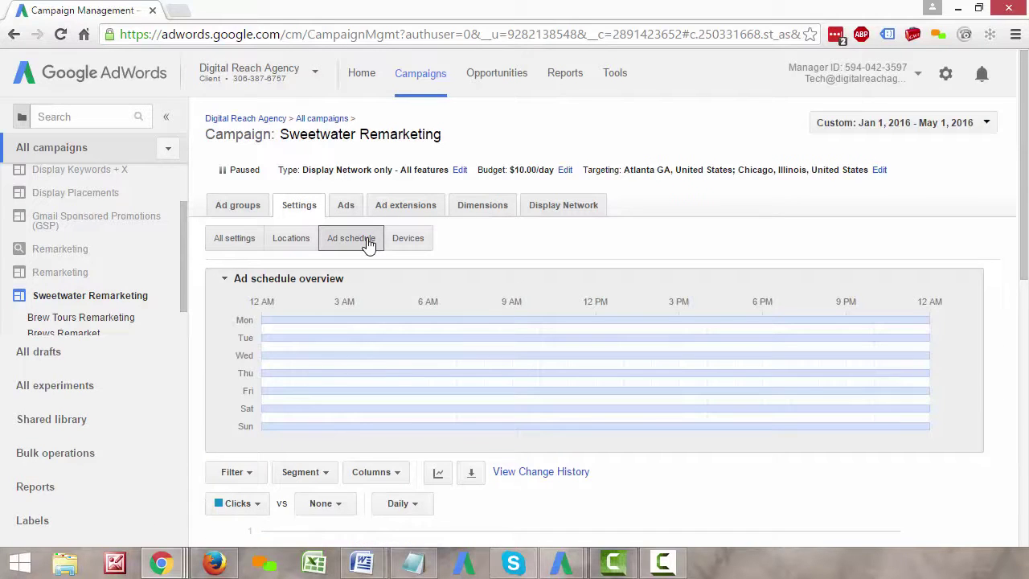
pyautogui.scroll(-2, 372, 238)
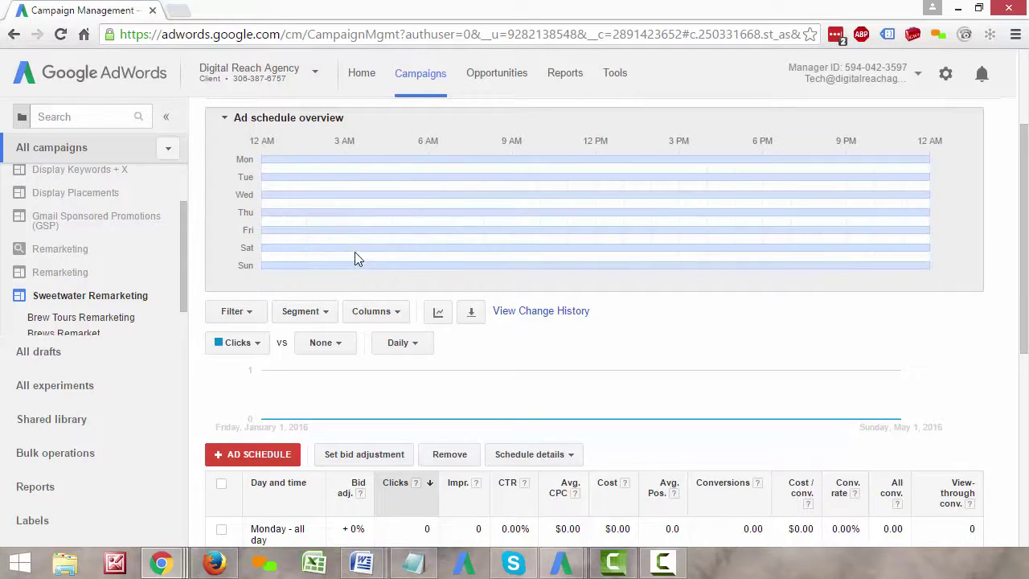
pyautogui.moveTo(349, 230)
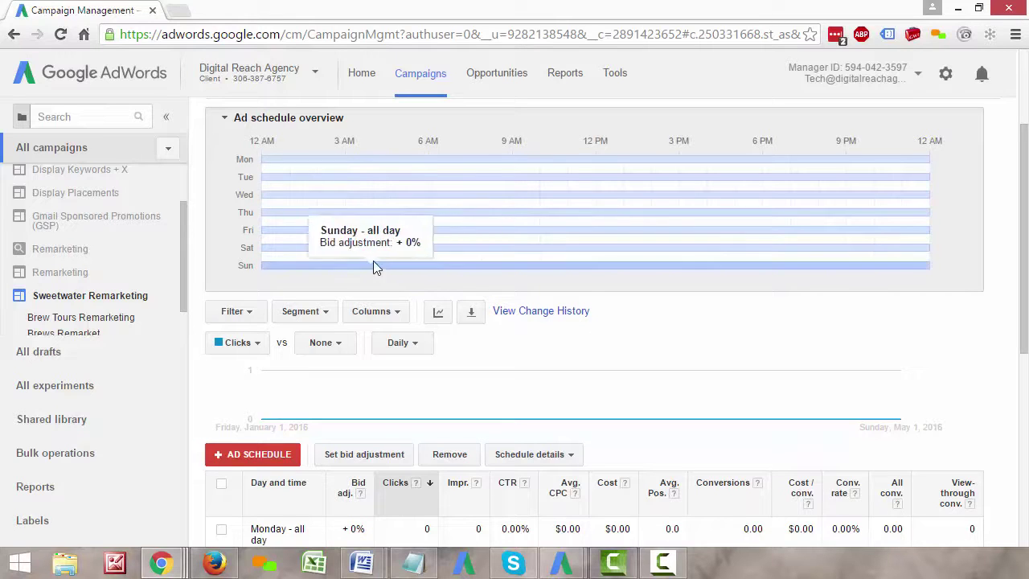
# - Open Edit ad schedule and leave the Monday row at 12 AM to 12 AM
pyautogui.click(258, 462)
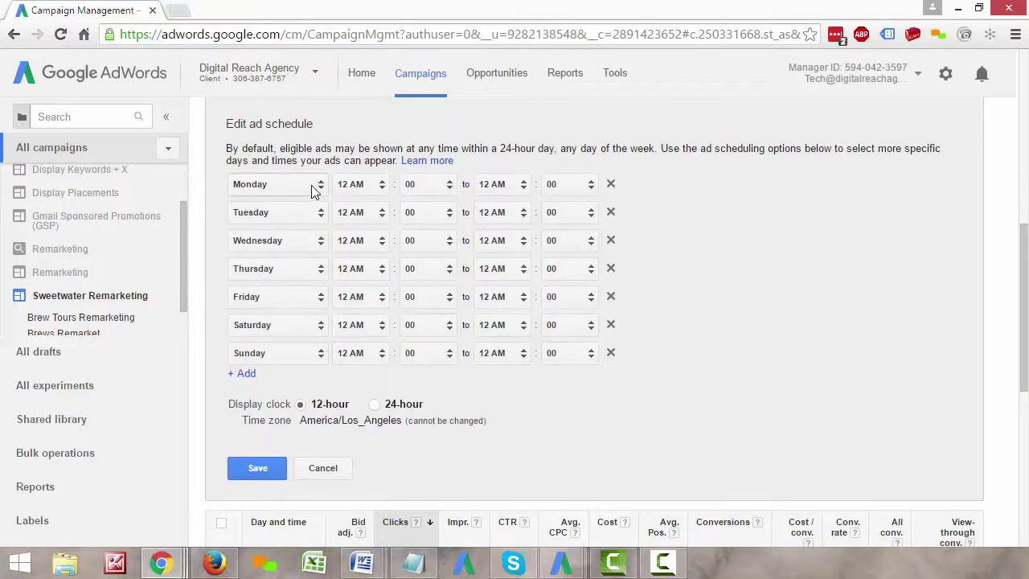
pyautogui.click(314, 191)
pyautogui.click(905, 237)
pyautogui.click(482, 189)
pyautogui.click(496, 195)
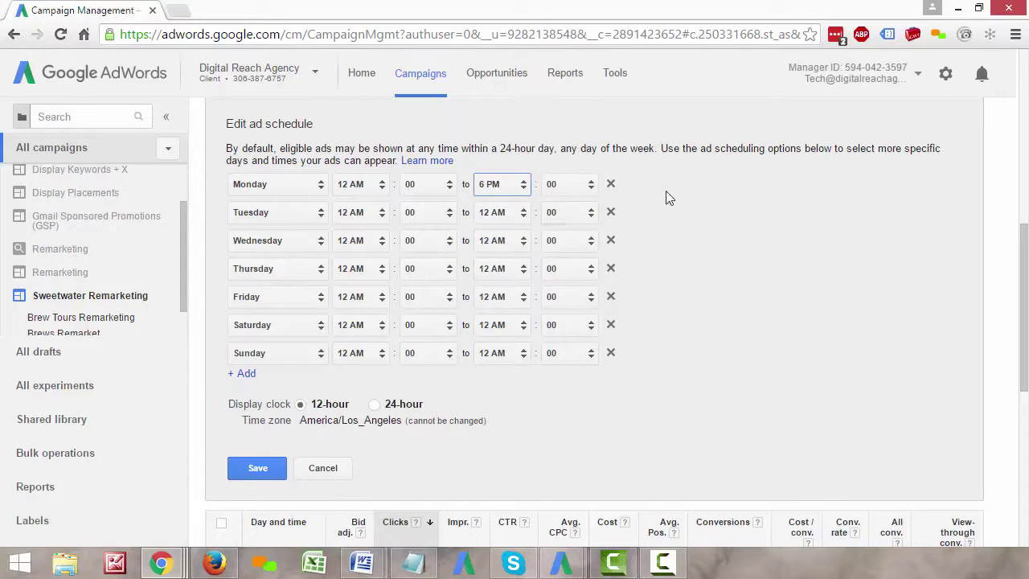
pyautogui.click(503, 185)
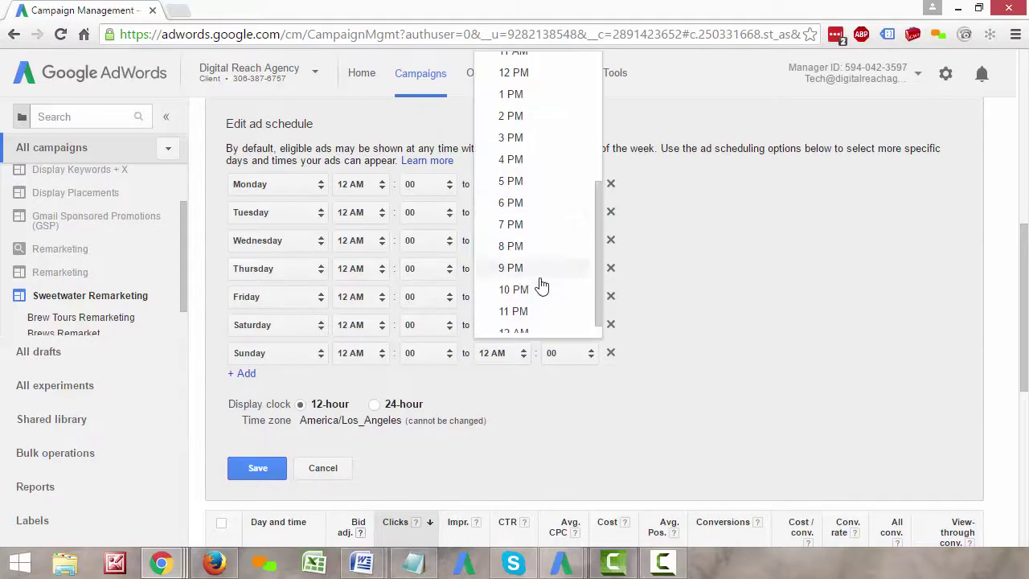
pyautogui.scroll(-1, 539, 291)
pyautogui.click(522, 323)
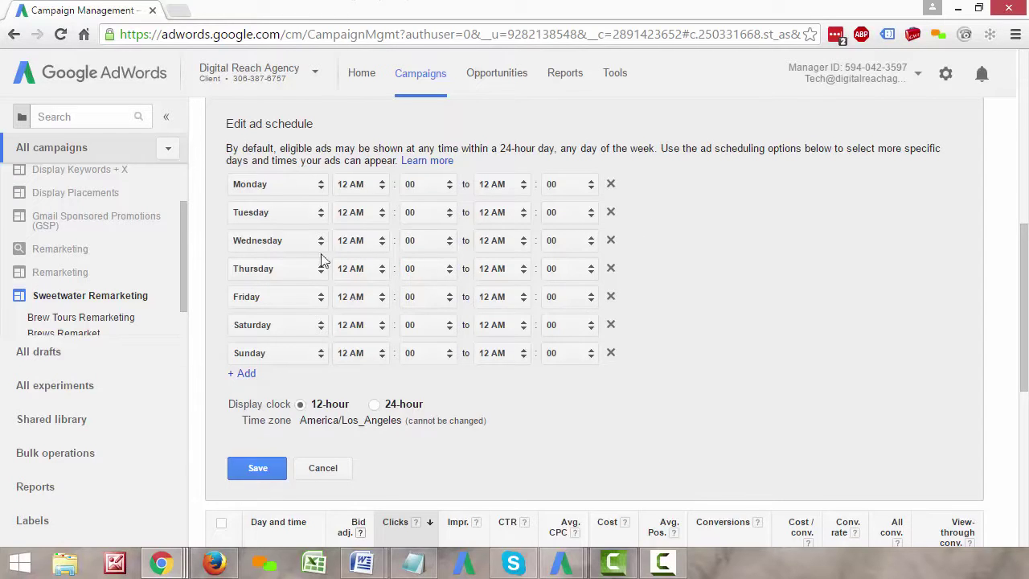
# - Remove the Tuesday through Sunday rows, leaving only Monday
pyautogui.doubleClick(611, 213)
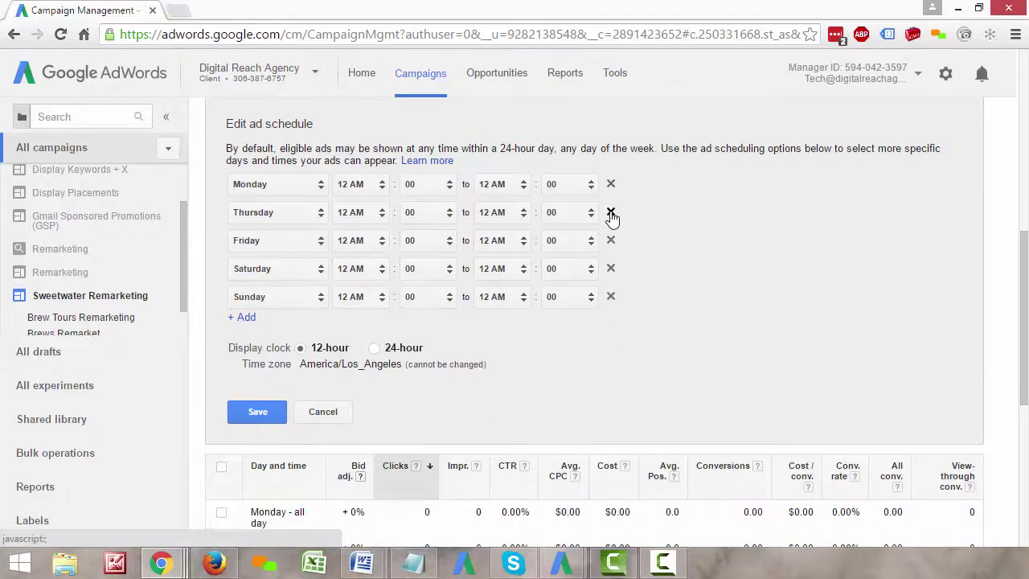
pyautogui.click(611, 213)
pyautogui.doubleClick(611, 213)
pyautogui.click(611, 213)
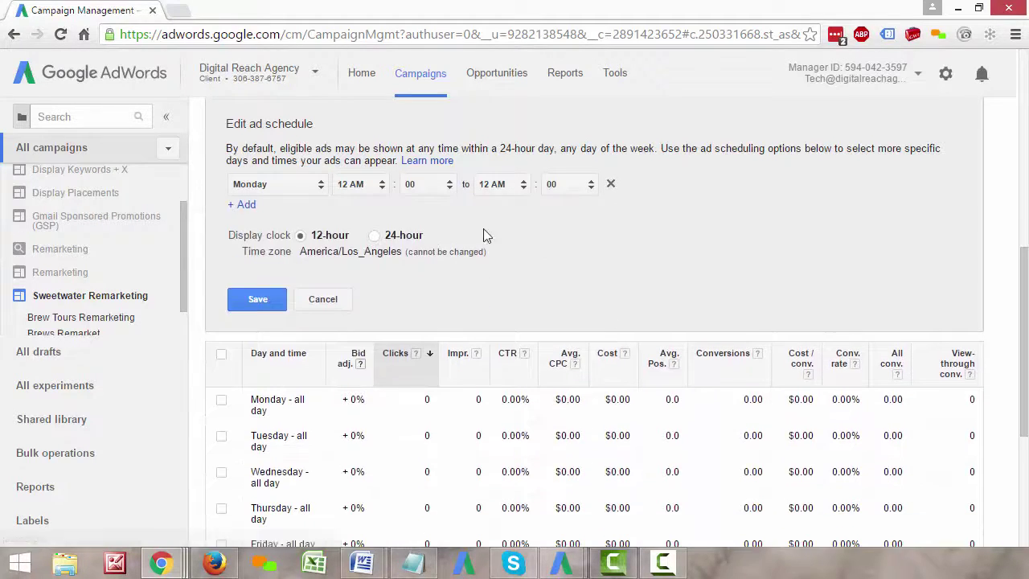
# - Add three more rows and set each one's day to Monday
pyautogui.click(247, 207)
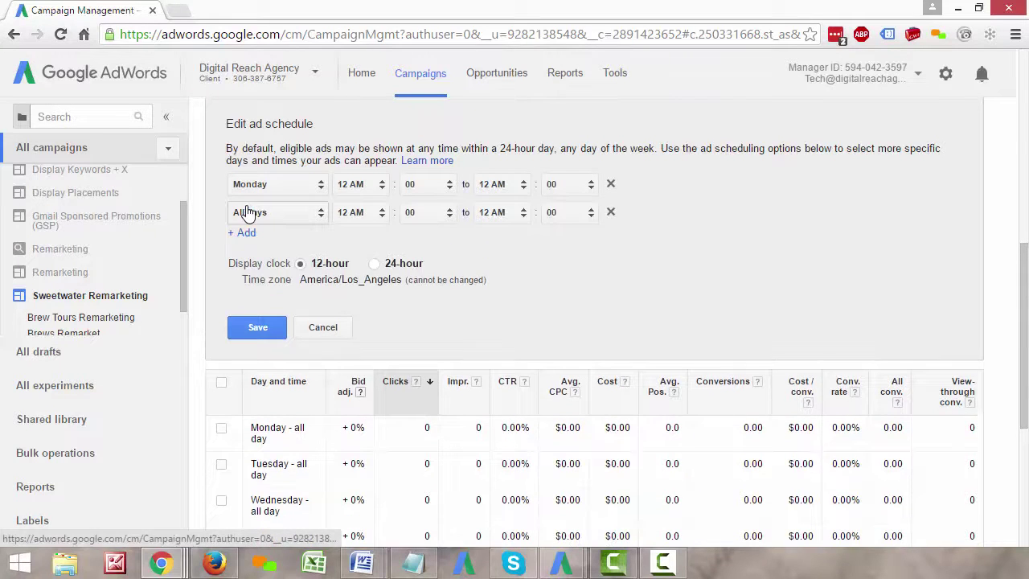
pyautogui.click(246, 233)
pyautogui.click(246, 263)
pyautogui.click(256, 214)
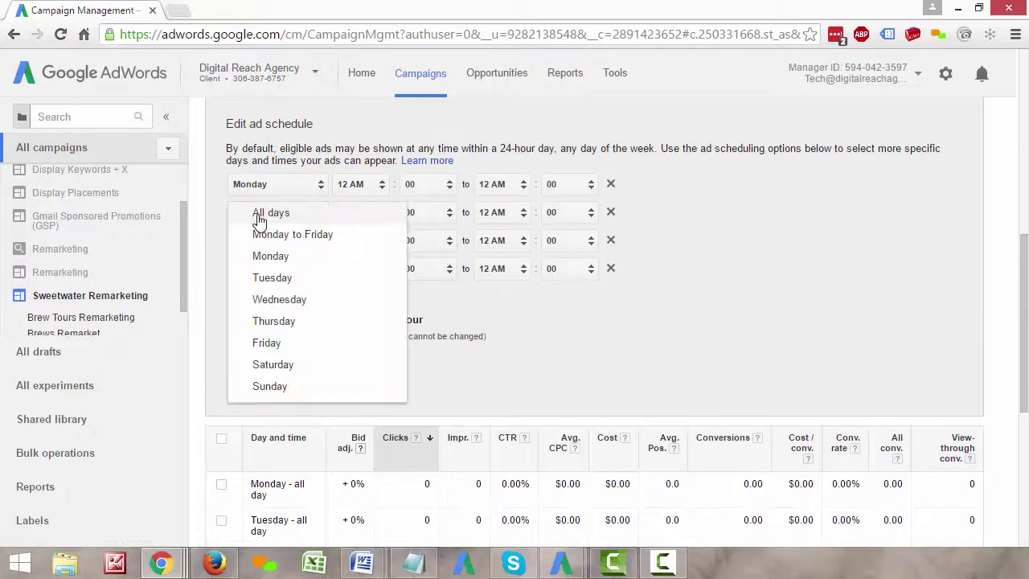
pyautogui.click(265, 253)
pyautogui.click(260, 249)
pyautogui.click(256, 282)
pyautogui.click(259, 269)
pyautogui.click(259, 314)
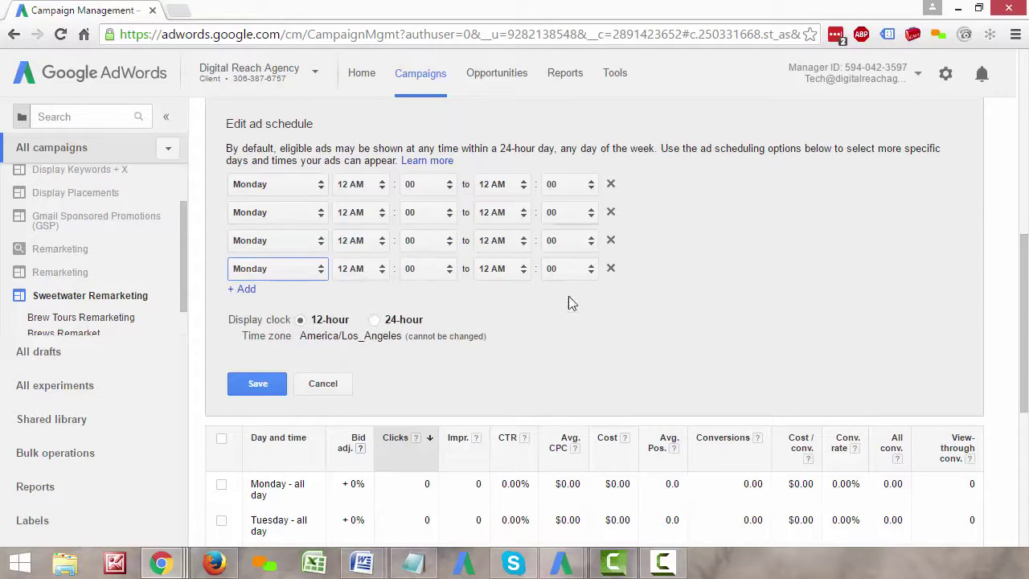
# - Trim the editor back to the Monday row and set its end time to 4 PM
pyautogui.click(611, 212)
pyautogui.click(611, 213)
pyautogui.click(611, 212)
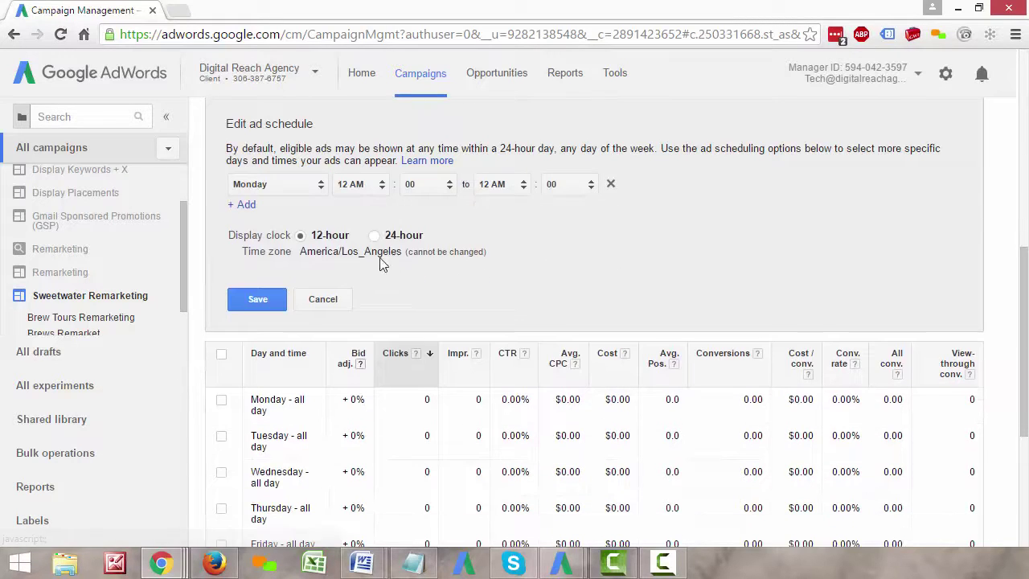
pyautogui.click(495, 189)
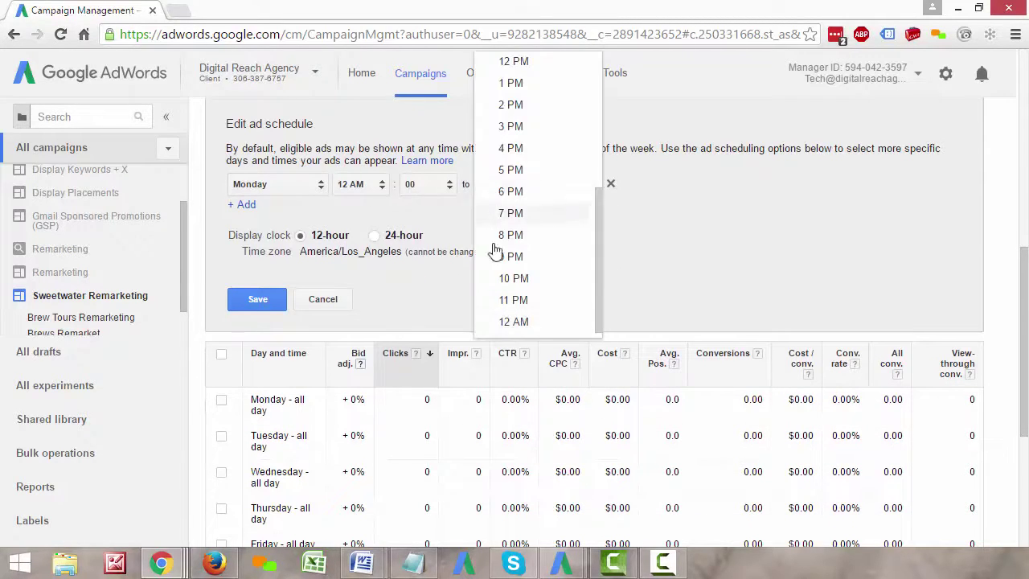
pyautogui.click(514, 152)
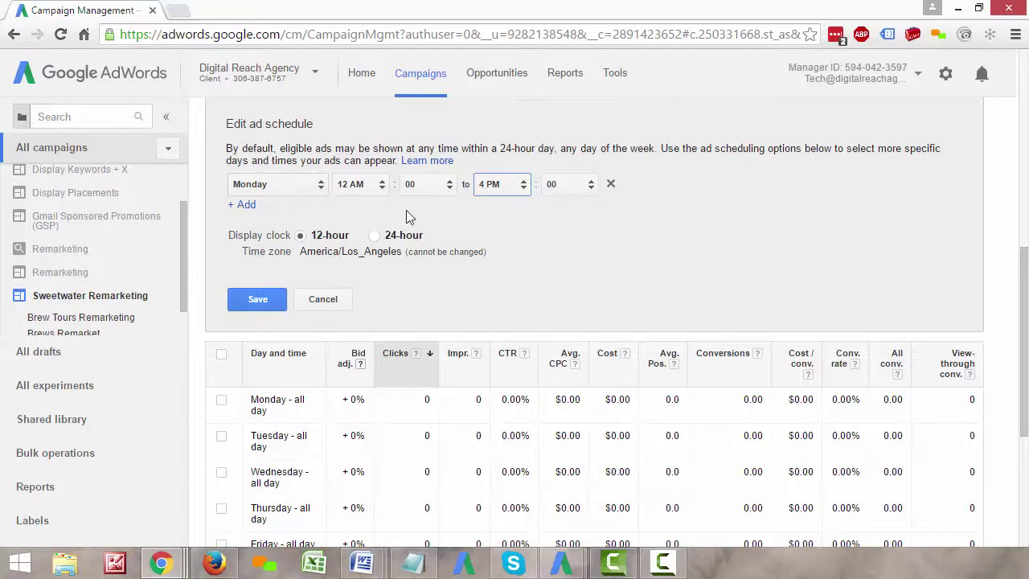
# - Add Tuesday and Wednesday rows plus a fourth row, keeping the first row on Monday
pyautogui.click(244, 206)
pyautogui.click(270, 214)
pyautogui.click(274, 282)
pyautogui.click(244, 232)
pyautogui.click(269, 241)
pyautogui.click(279, 328)
pyautogui.click(243, 260)
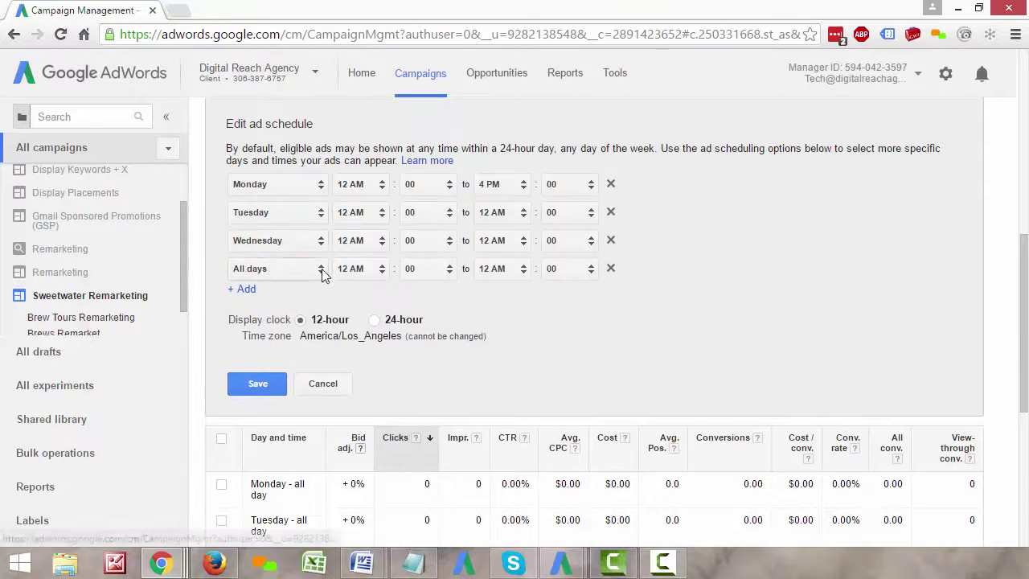
pyautogui.click(268, 190)
pyautogui.click(361, 188)
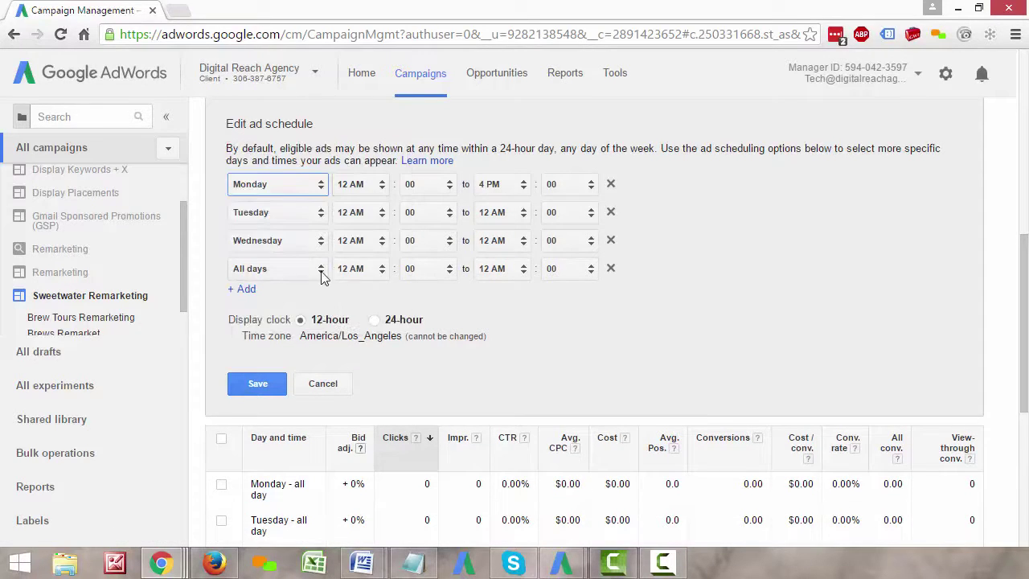
# - Delete the extra rows and add three new rows, each set to Monday
pyautogui.click(611, 269)
pyautogui.click(610, 212)
pyautogui.click(611, 212)
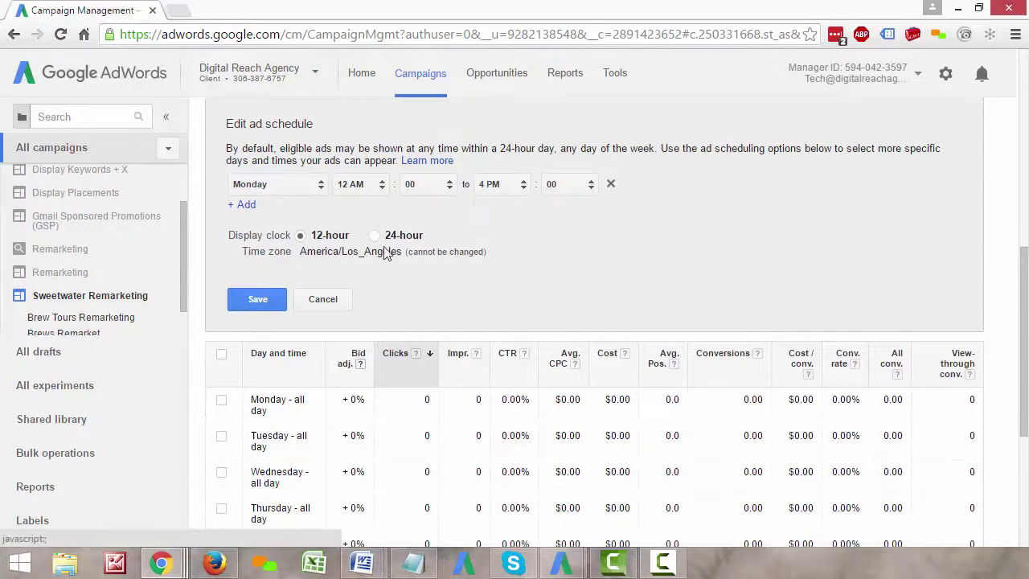
pyautogui.click(246, 206)
pyautogui.click(265, 214)
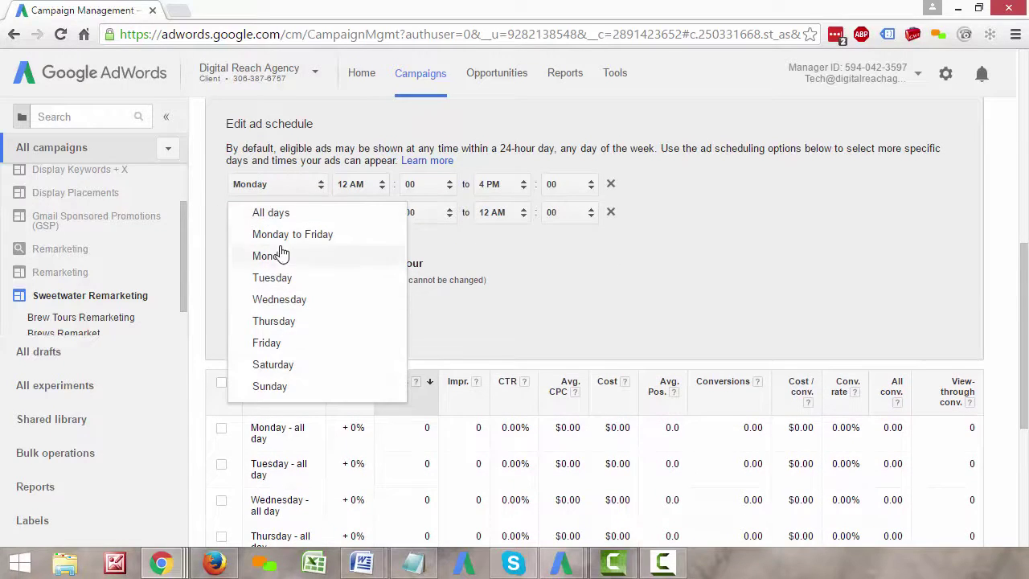
pyautogui.click(268, 256)
pyautogui.click(241, 231)
pyautogui.click(266, 241)
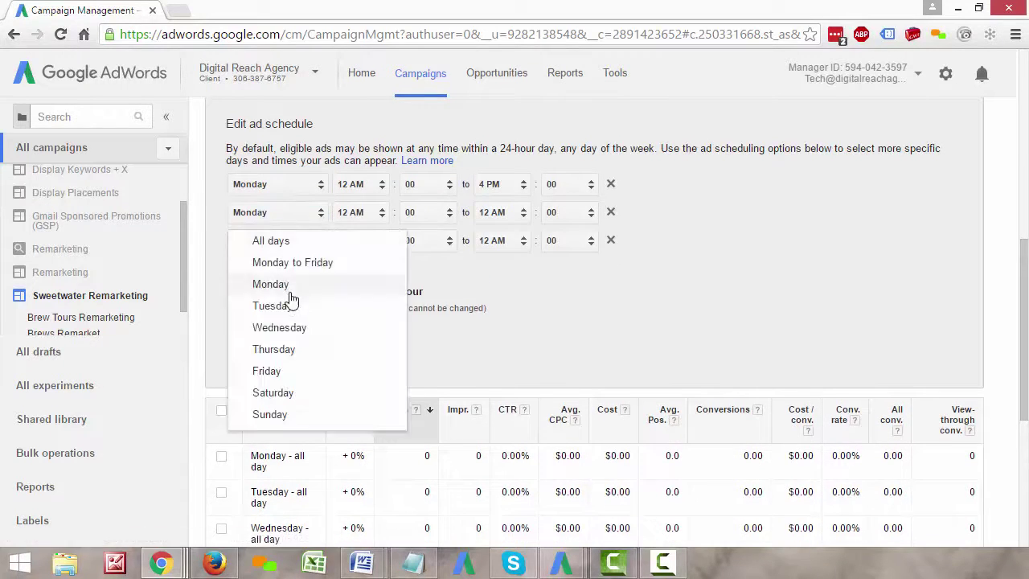
pyautogui.click(271, 284)
pyautogui.click(244, 261)
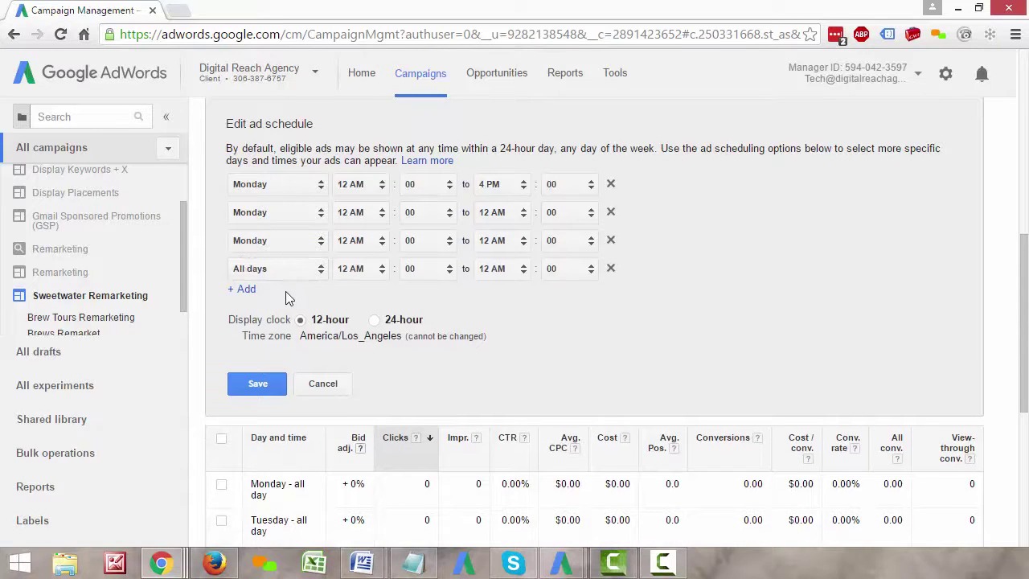
pyautogui.click(282, 268)
pyautogui.click(287, 309)
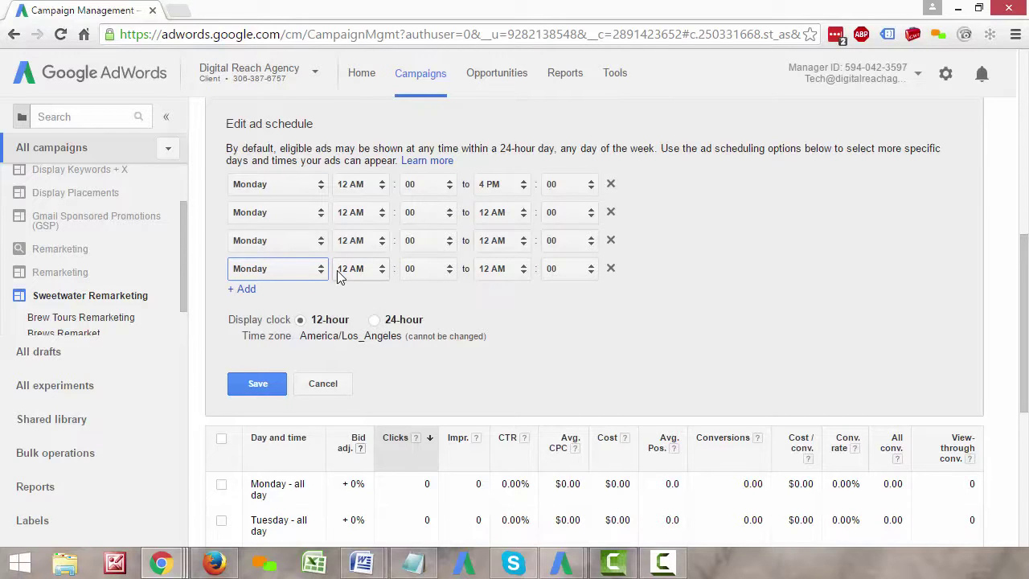
# - Set the first three Monday blocks to 12–3 AM, 3–8 AM and 8 AM–3 PM
pyautogui.click(491, 186)
pyautogui.scroll(5, 519, 148)
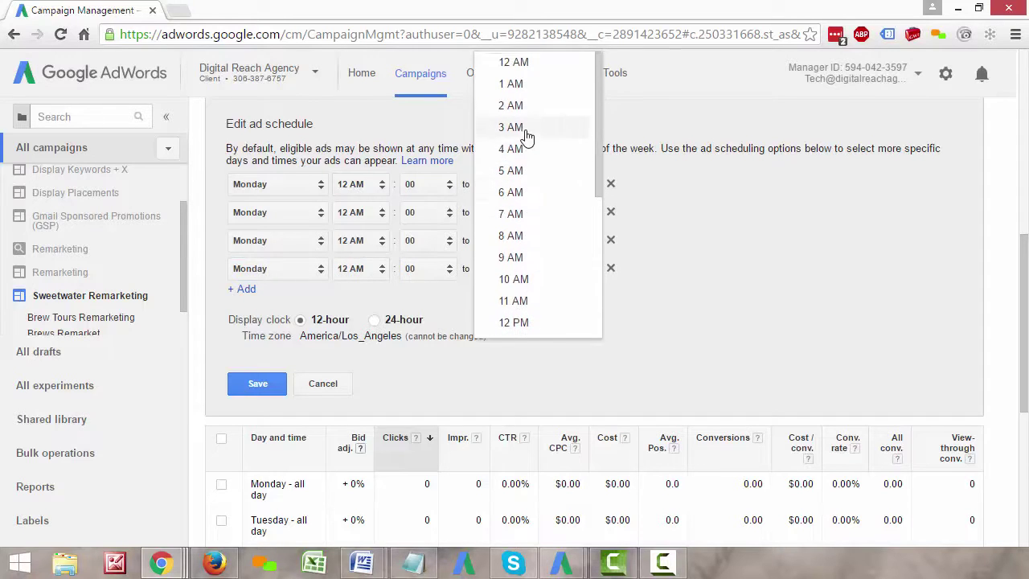
pyautogui.click(511, 127)
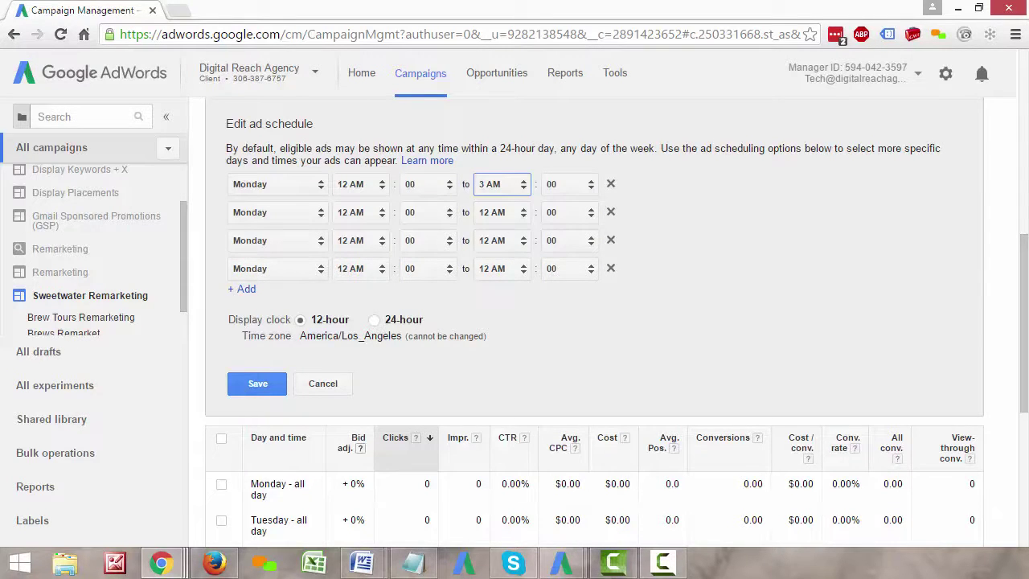
pyautogui.click(351, 214)
pyautogui.click(370, 286)
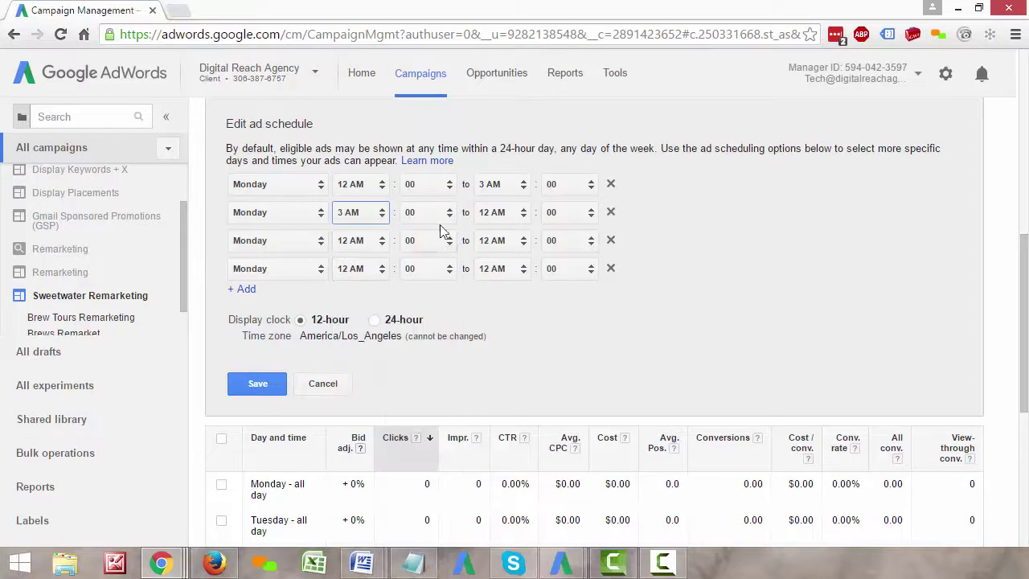
pyautogui.click(500, 214)
pyautogui.scroll(4, 527, 191)
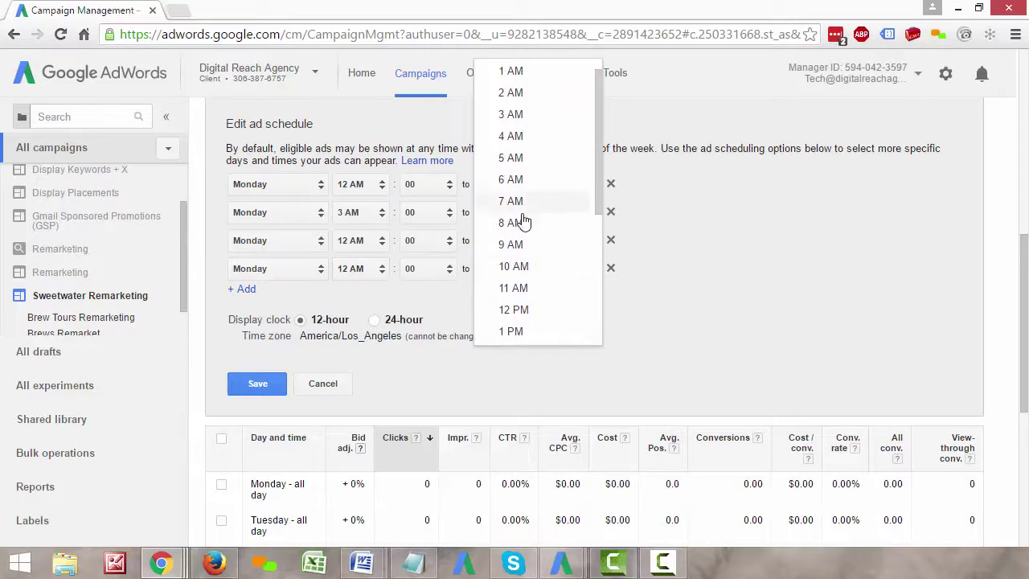
pyautogui.click(524, 222)
pyautogui.click(348, 243)
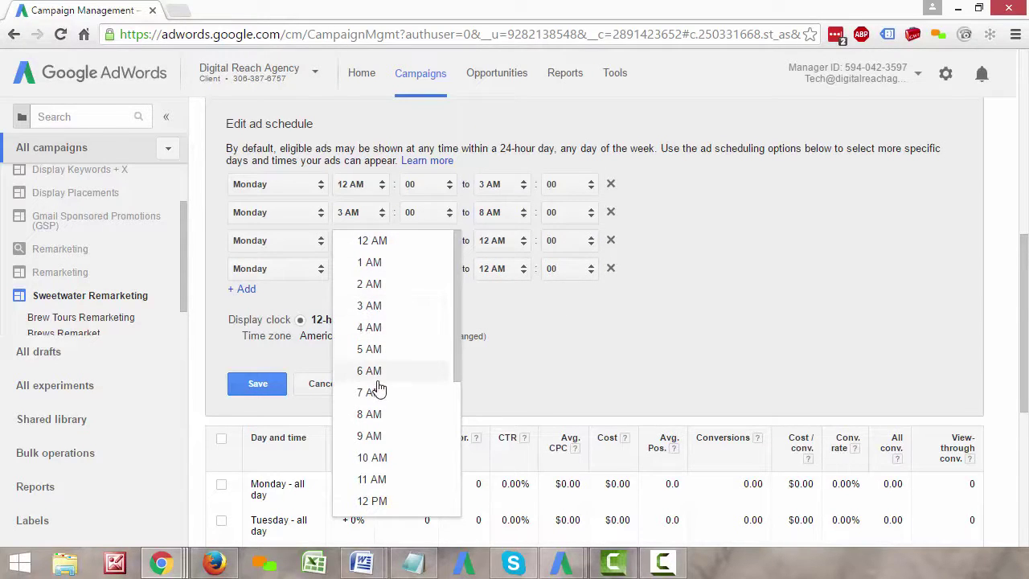
pyautogui.click(382, 415)
pyautogui.click(496, 243)
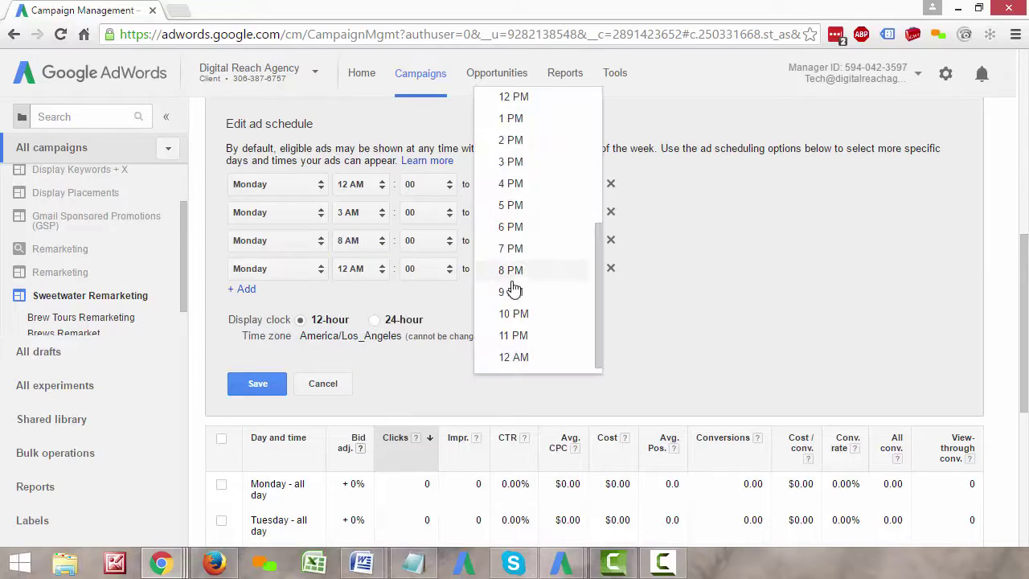
pyautogui.click(521, 163)
# - Set the fourth Monday block to run from 3 PM to 10 PM
pyautogui.click(376, 272)
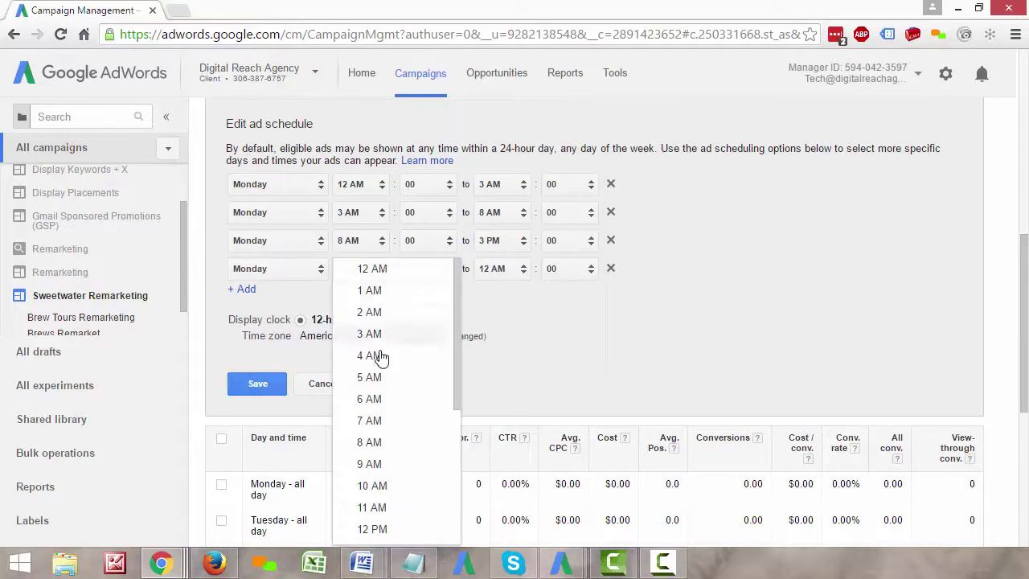
pyautogui.scroll(-1, 383, 360)
pyautogui.scroll(-3, 383, 362)
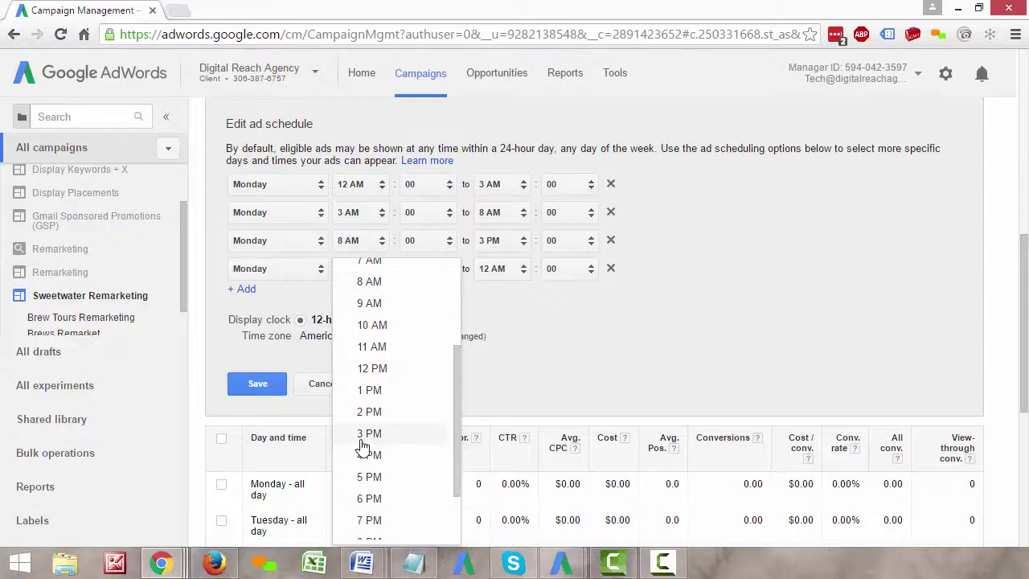
pyautogui.click(369, 447)
pyautogui.click(508, 272)
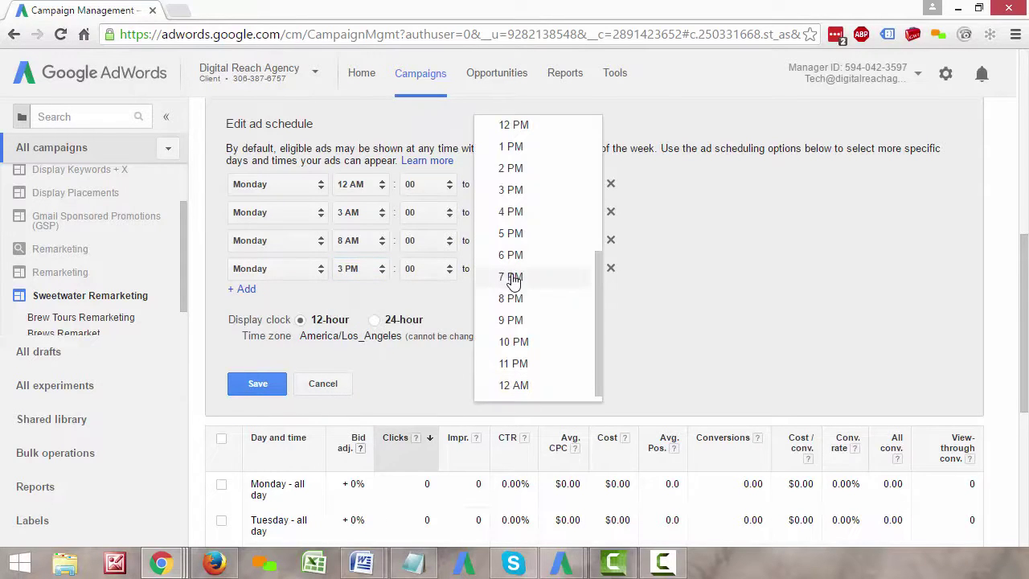
pyautogui.click(519, 346)
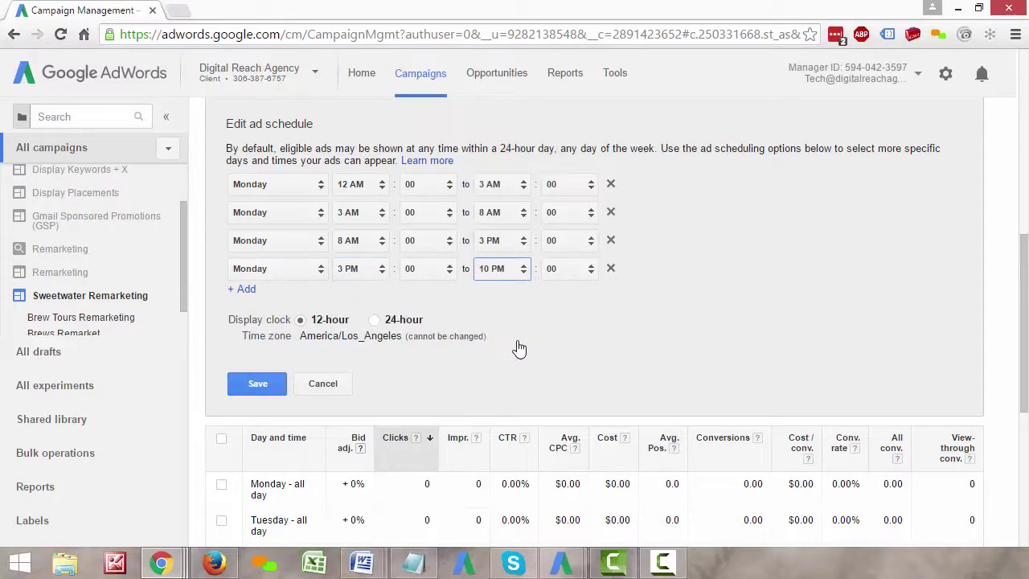
# - Add a fifth Monday row running from 10 PM to 12 AM
pyautogui.click(242, 288)
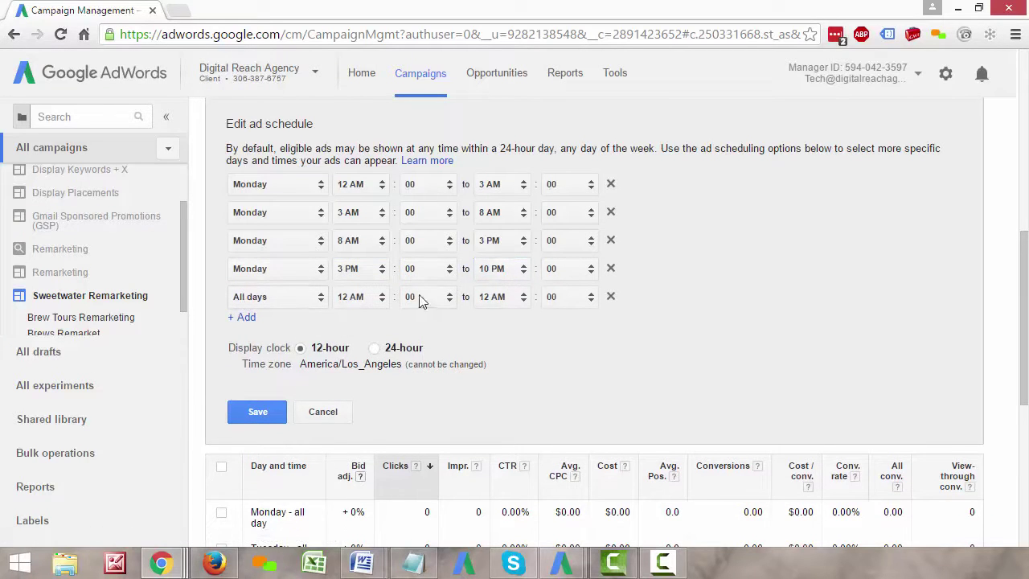
pyautogui.click(371, 300)
pyautogui.scroll(-3, 376, 358)
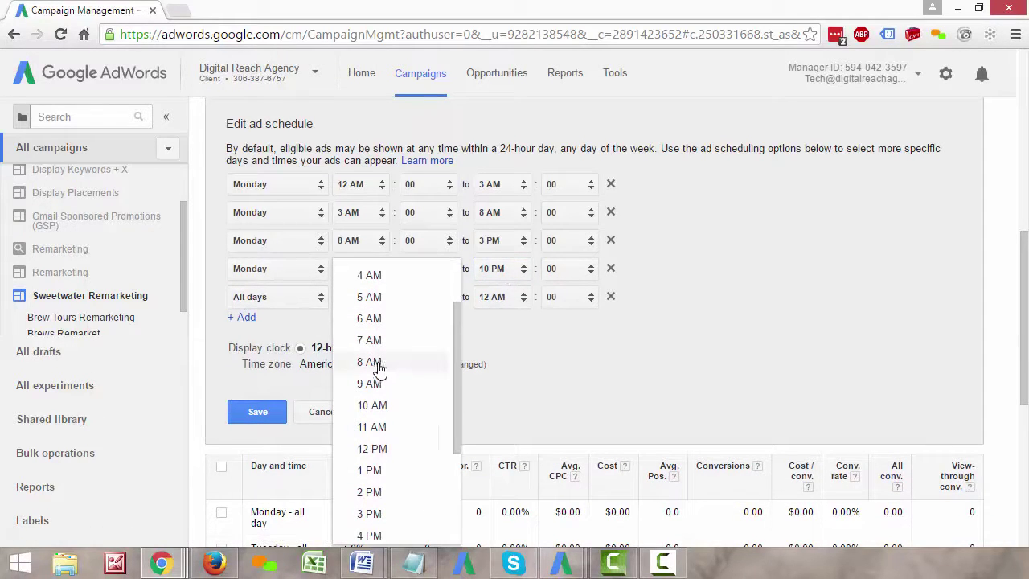
pyautogui.scroll(-1, 386, 418)
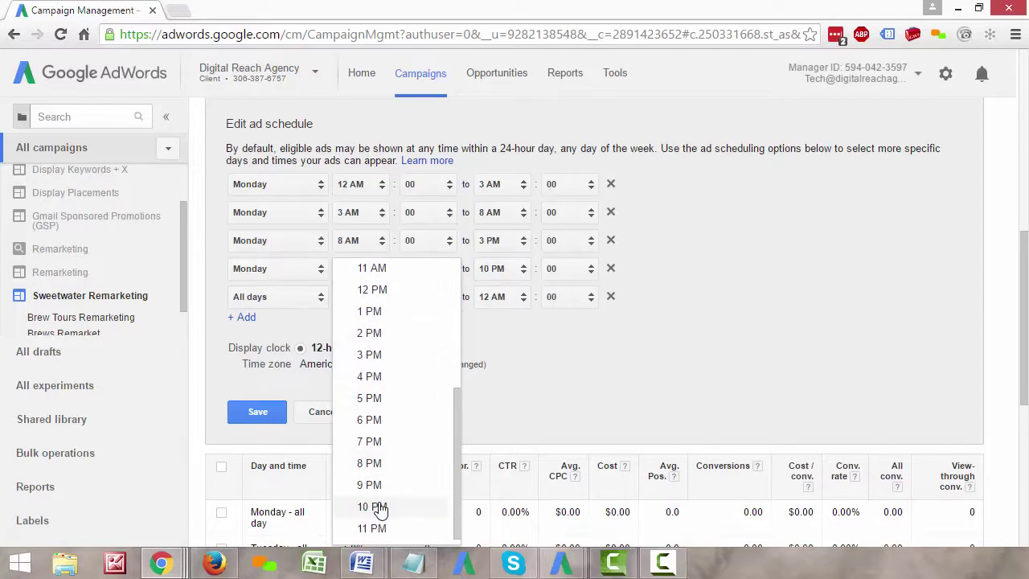
pyautogui.click(379, 505)
pyautogui.click(496, 302)
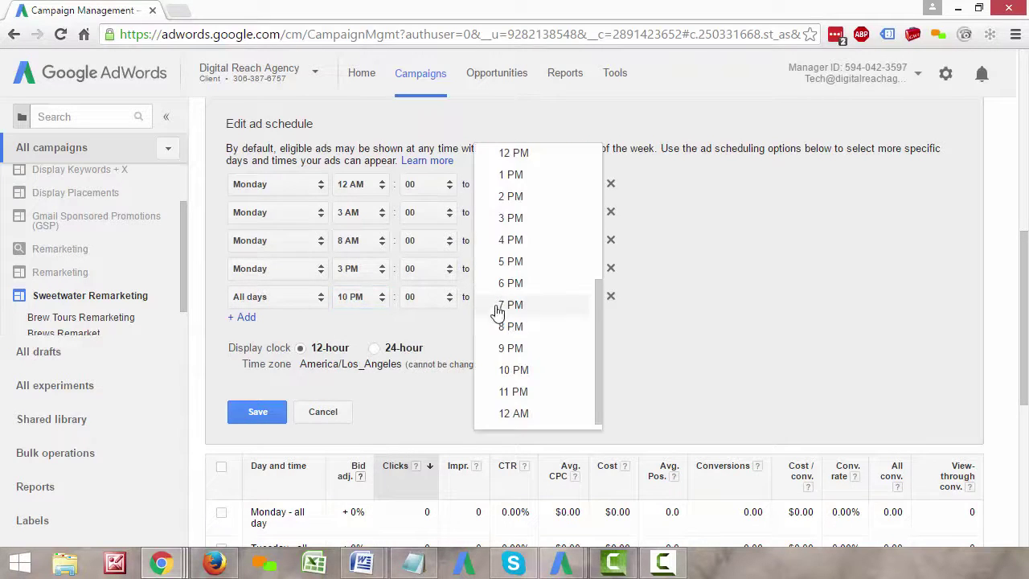
pyautogui.scroll(-2, 506, 322)
pyautogui.click(515, 254)
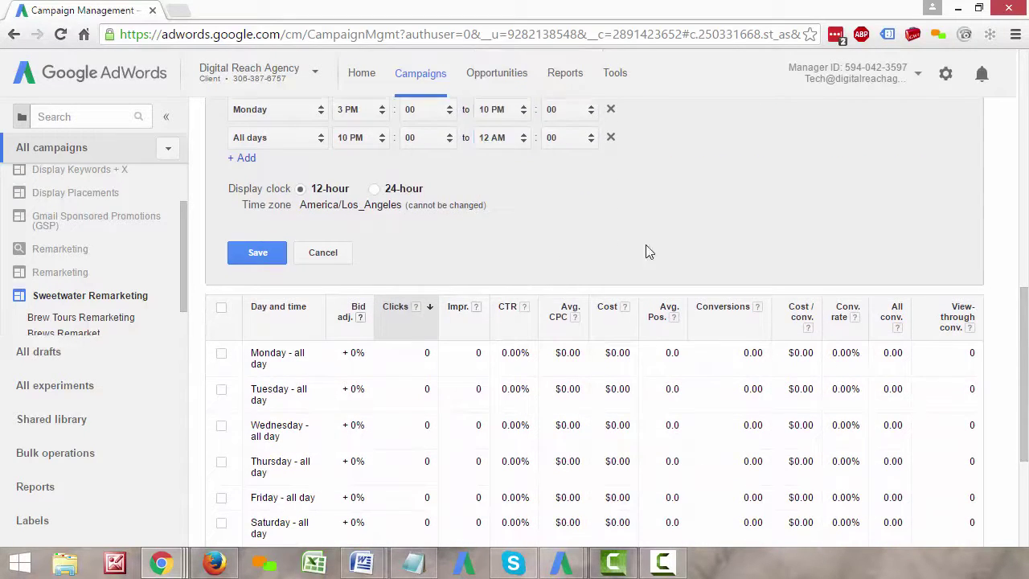
pyautogui.scroll(3, 460, 405)
pyautogui.click(277, 377)
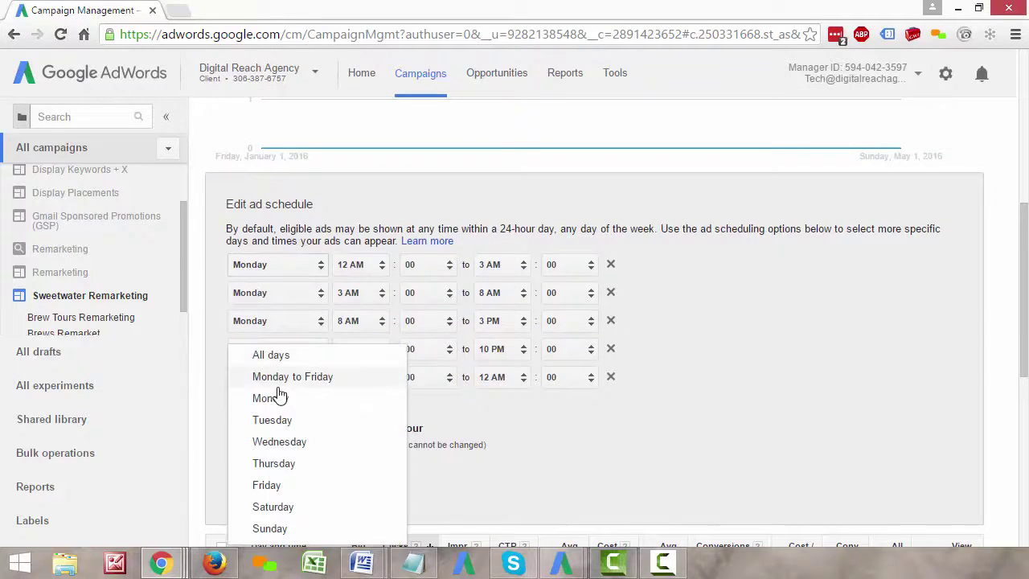
pyautogui.click(285, 399)
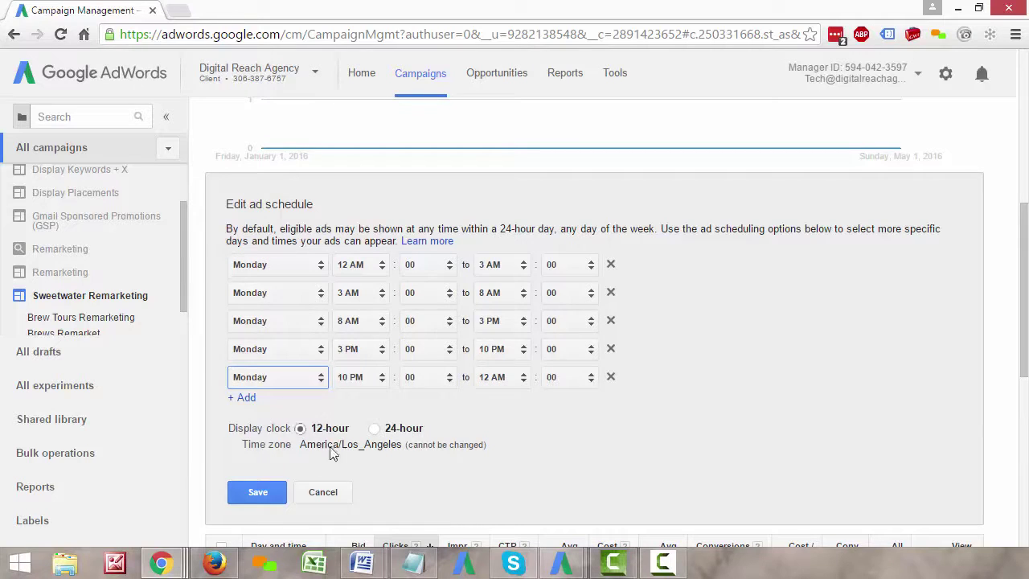
pyautogui.click(270, 493)
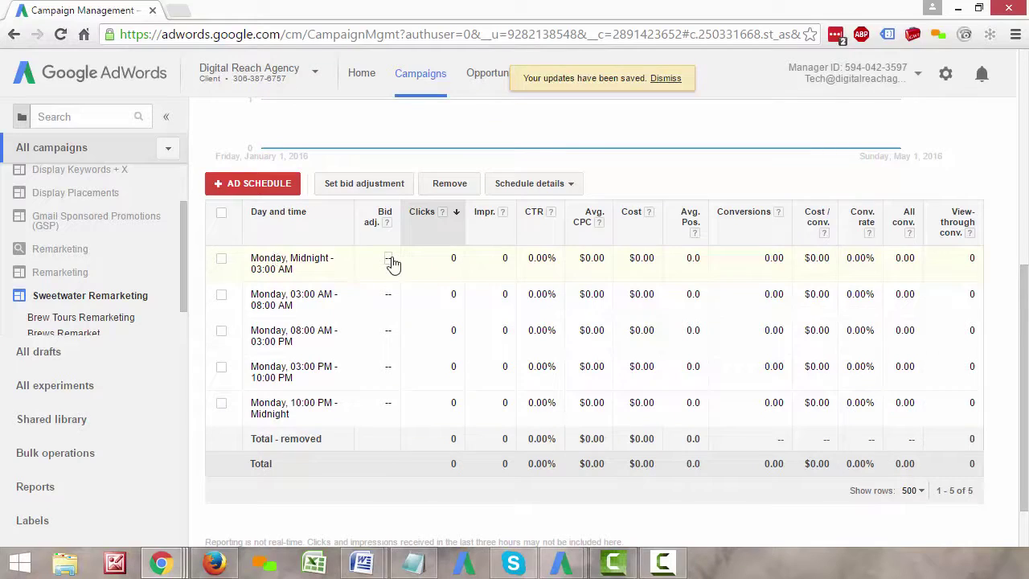
pyautogui.tripleClick(280, 259)
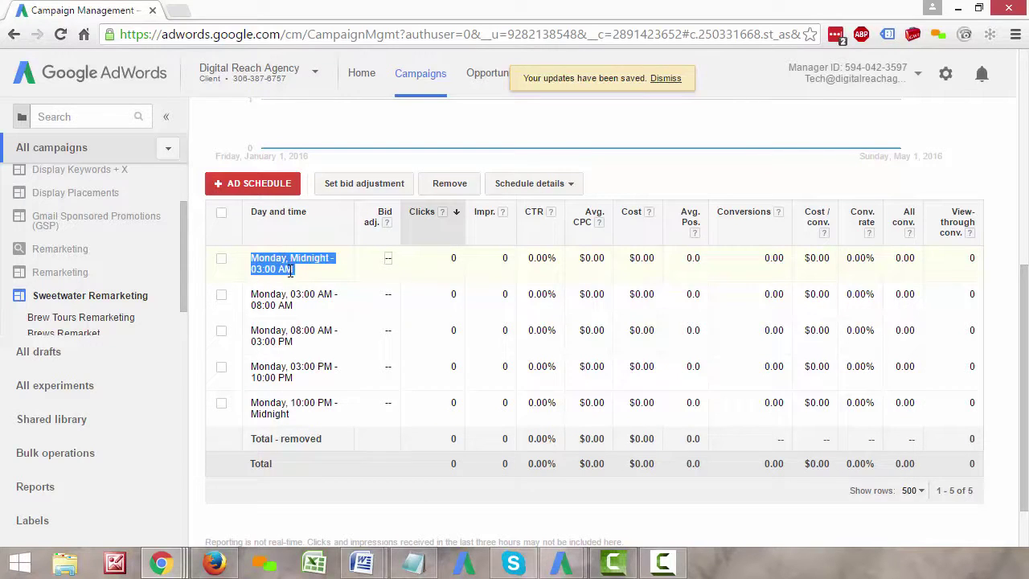
pyautogui.tripleClick(290, 294)
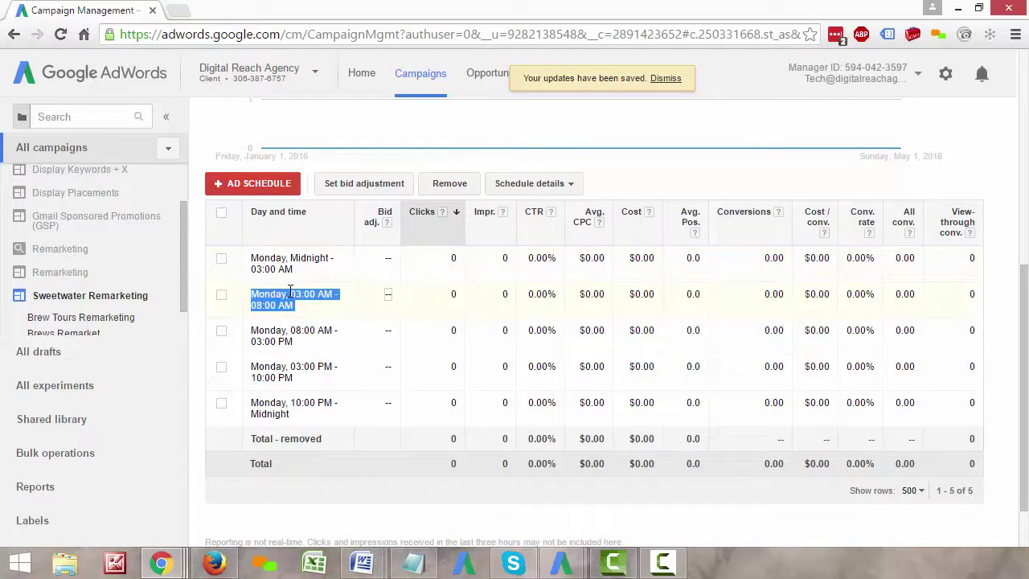
pyautogui.click(295, 336)
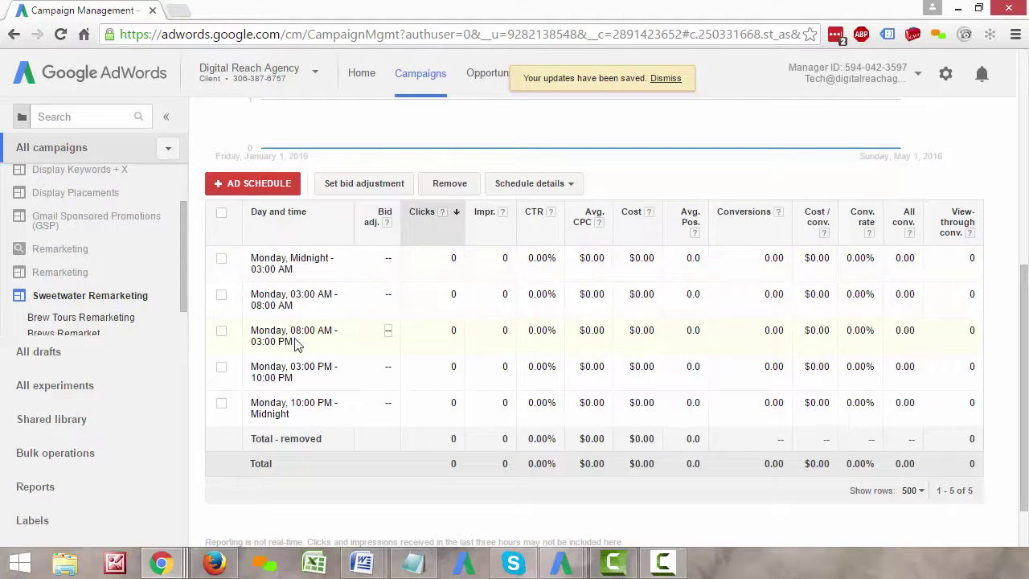
pyautogui.doubleClick(295, 368)
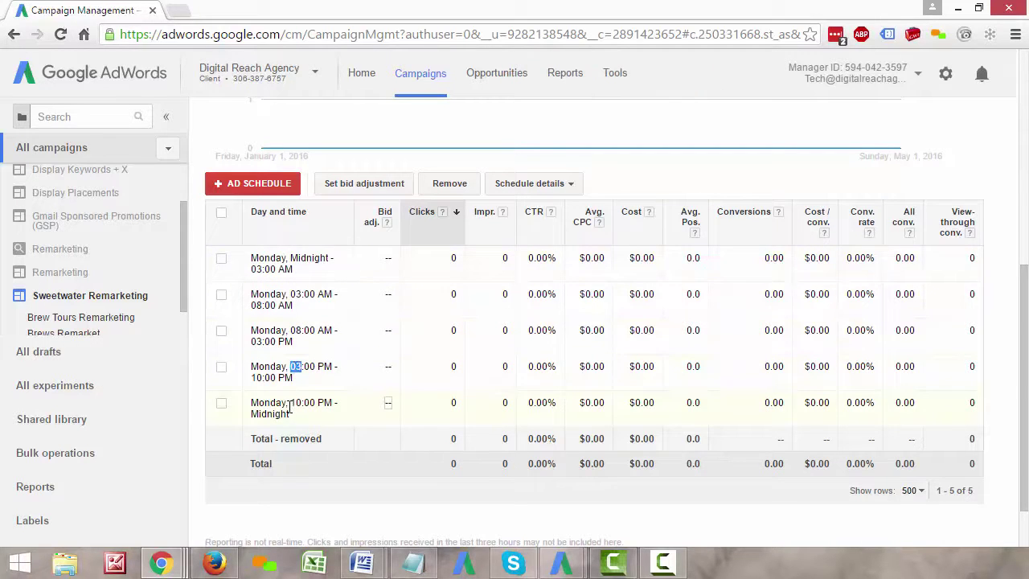
pyautogui.tripleClick(290, 408)
pyautogui.click(288, 402)
# - Increase the Monday 3–8 AM bid adjustment by 25%
pyautogui.click(387, 298)
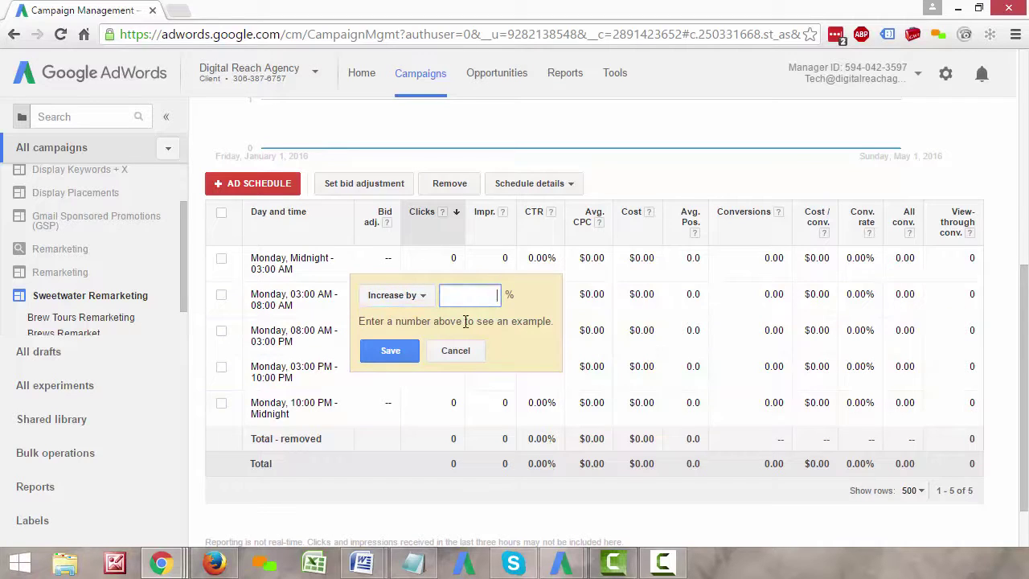
pyautogui.write('24')
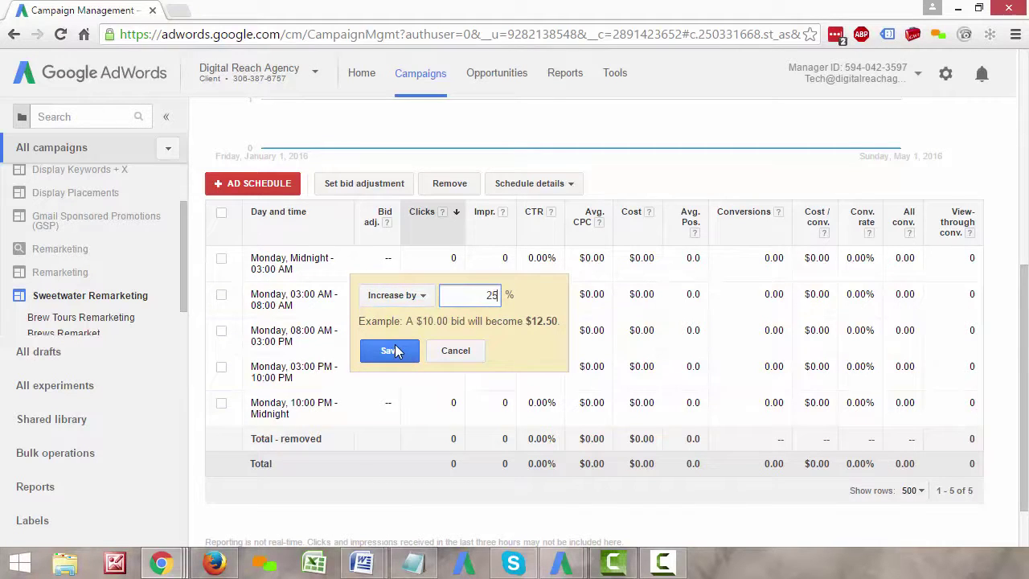
pyautogui.click(392, 350)
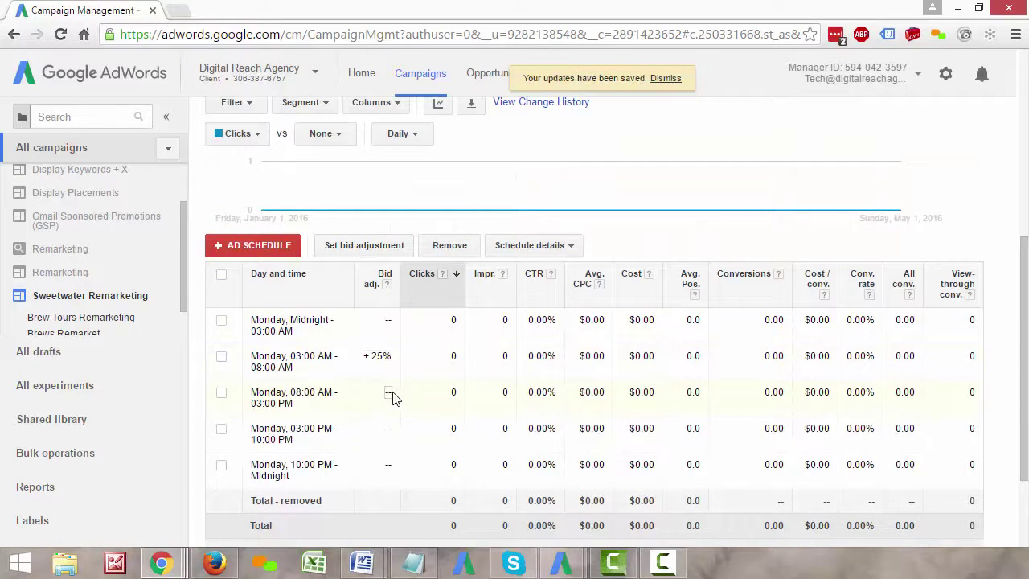
# - Decrease the Monday 8 AM–3 PM bid adjustment by 40%
pyautogui.click(390, 393)
pyautogui.click(394, 393)
pyautogui.click(378, 437)
pyautogui.click(466, 398)
pyautogui.write('25')
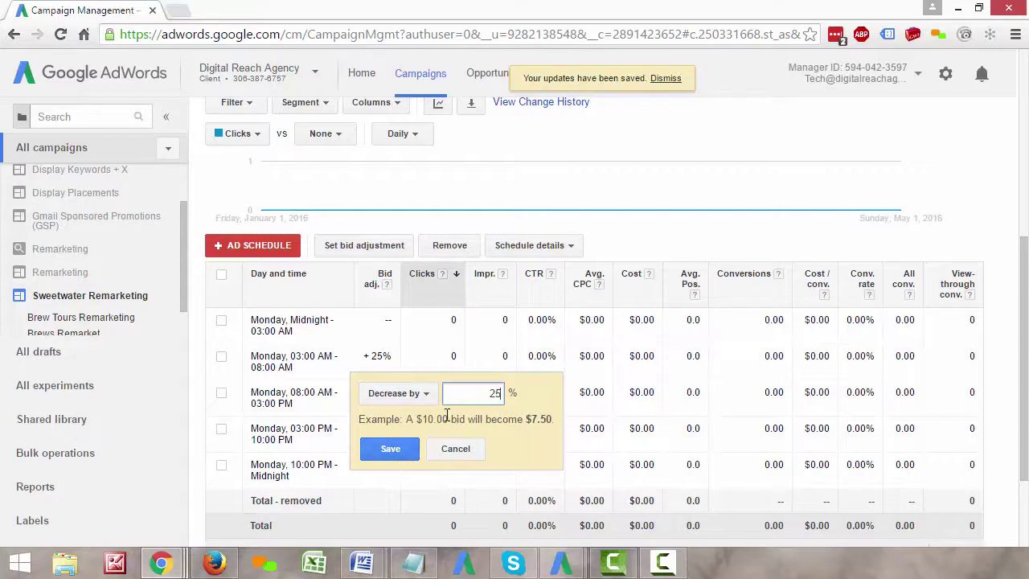
pyautogui.moveTo(450, 393); pyautogui.dragTo(546, 392)
pyautogui.write('40')
pyautogui.click(378, 452)
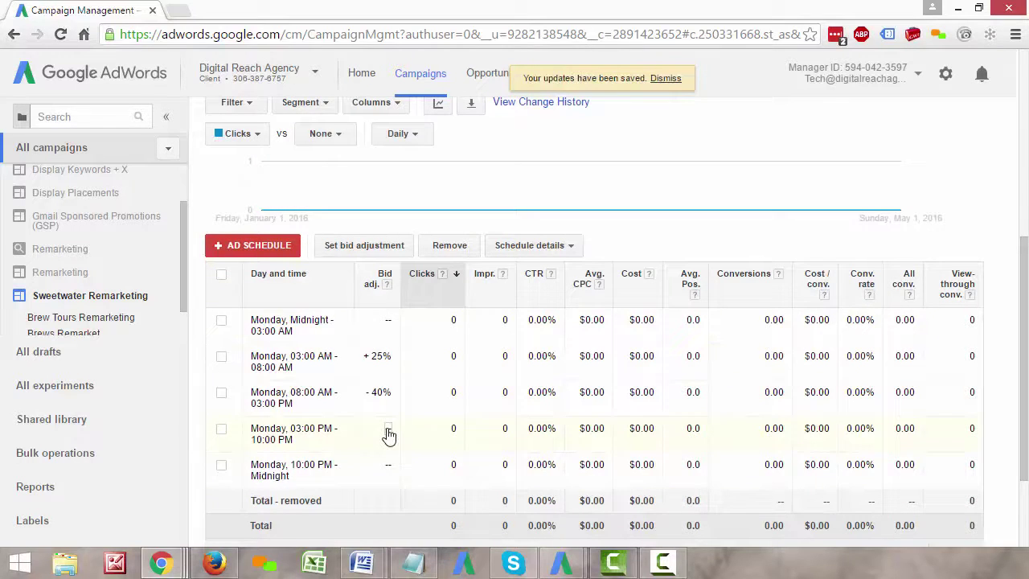
# - Increase the Monday 3–10 PM bid adjustment by 25%
pyautogui.click(388, 428)
pyautogui.click(473, 428)
pyautogui.write('25')
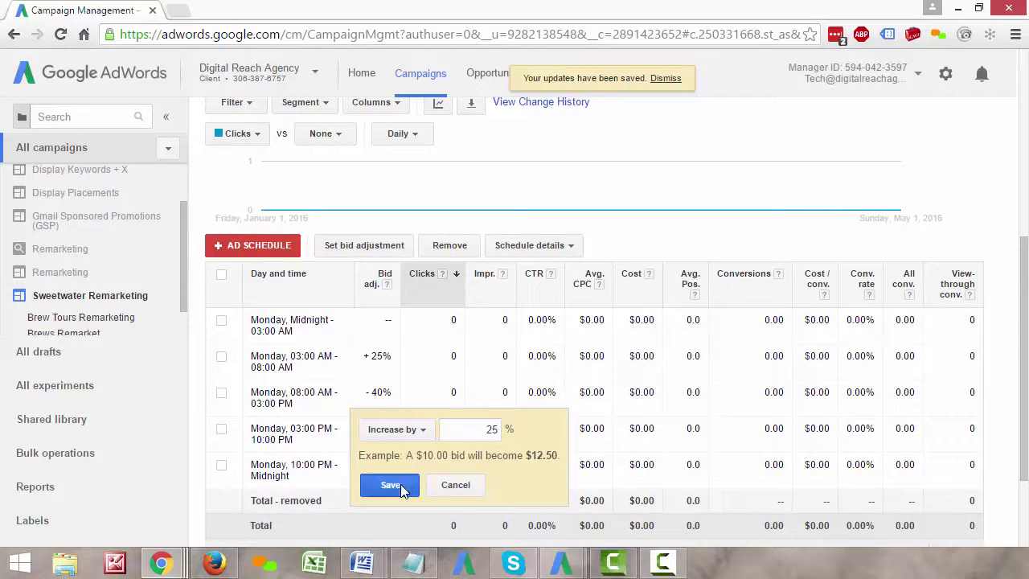
pyautogui.click(398, 481)
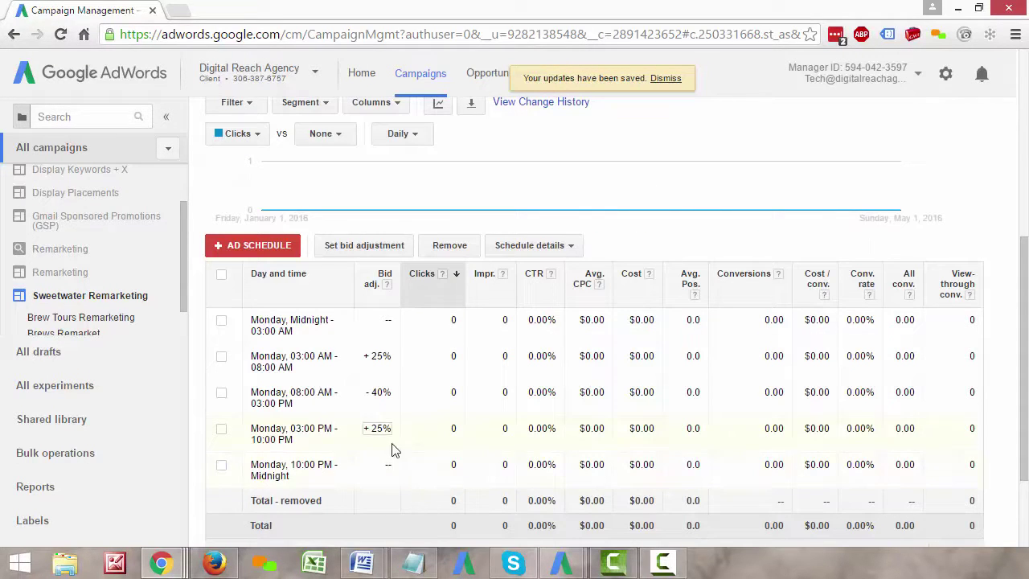
pyautogui.scroll(-1, 392, 427)
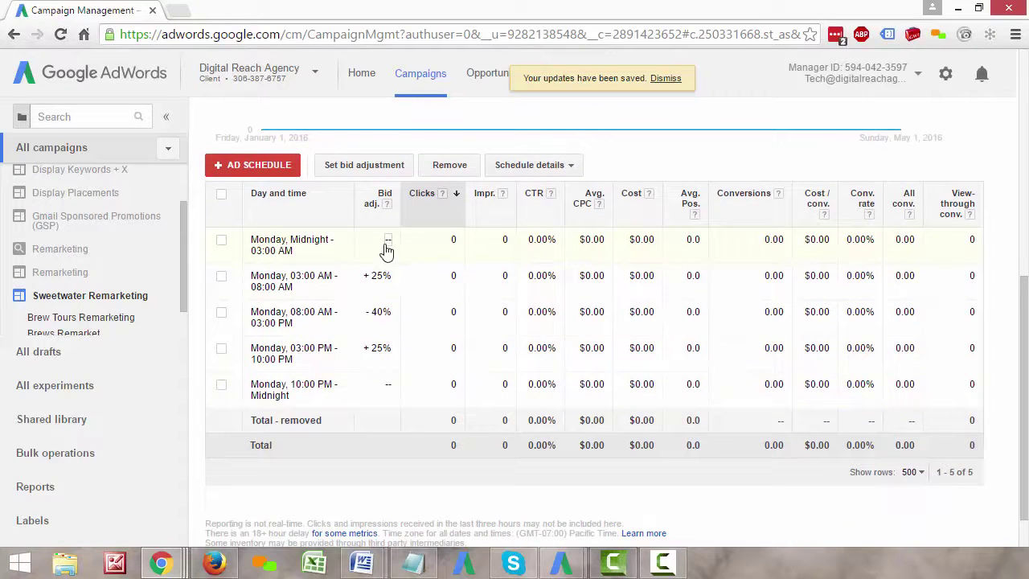
pyautogui.tripleClick(304, 384)
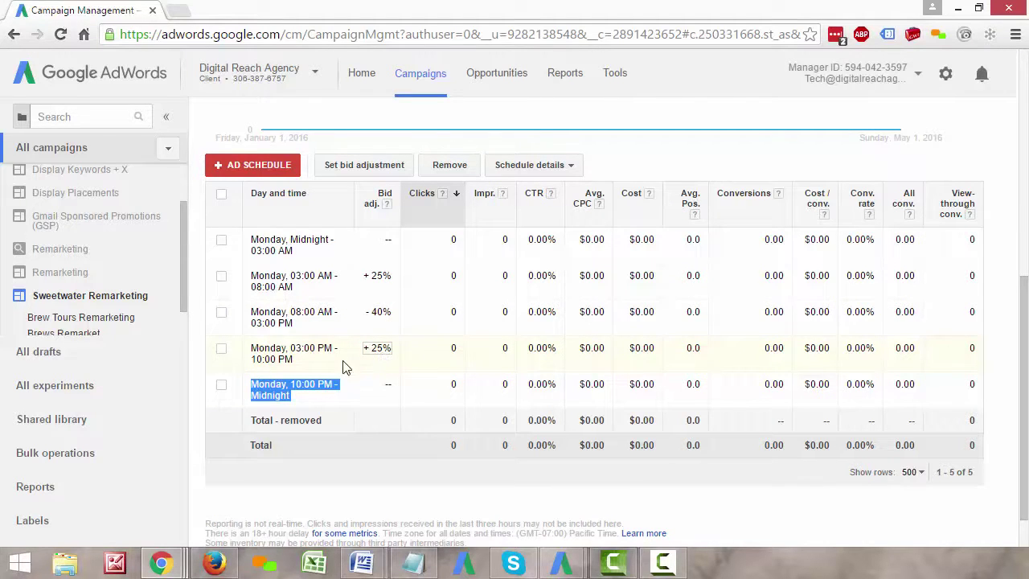
pyautogui.scroll(5, 324, 366)
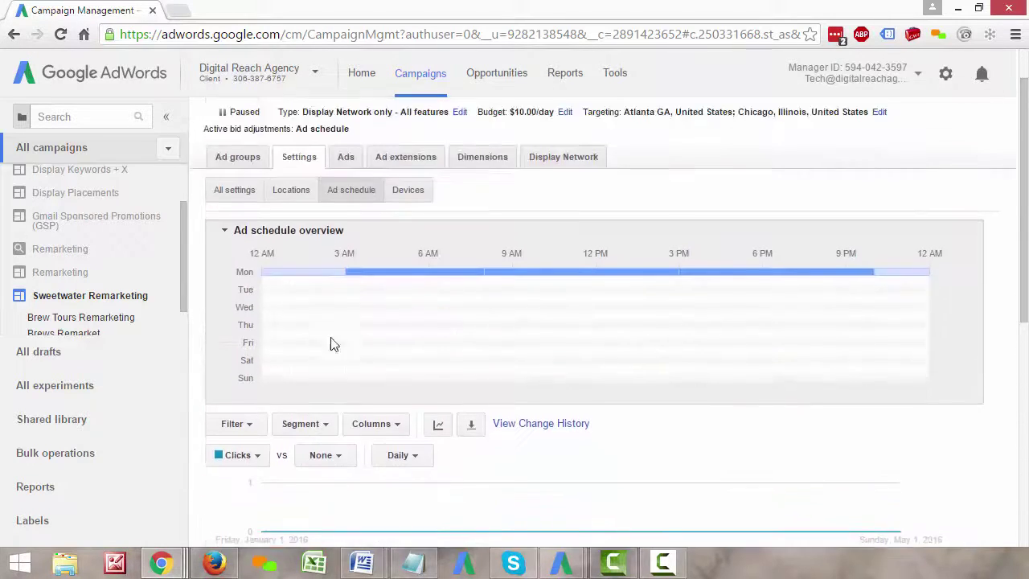
pyautogui.moveTo(320, 275)
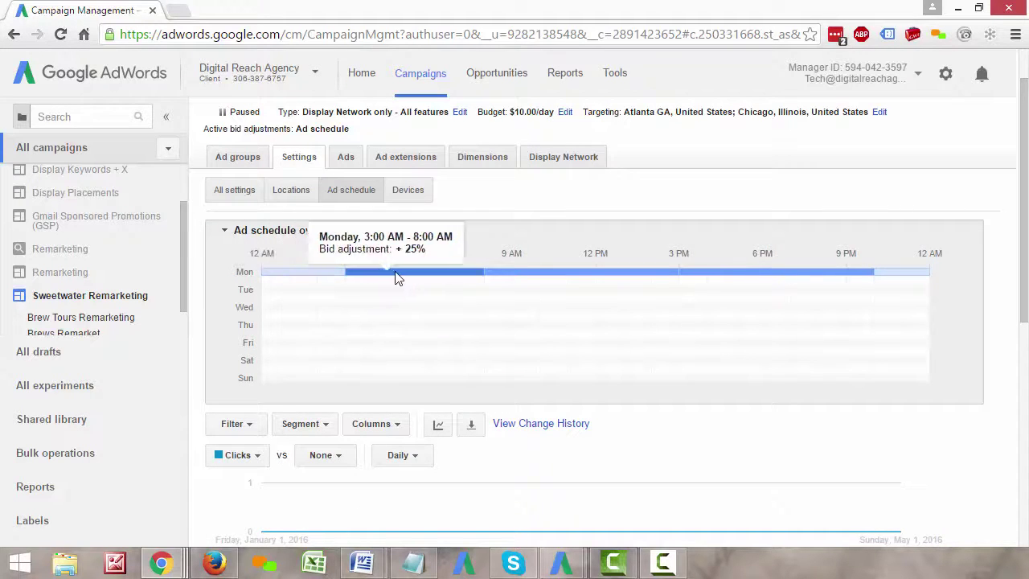
pyautogui.moveTo(520, 276)
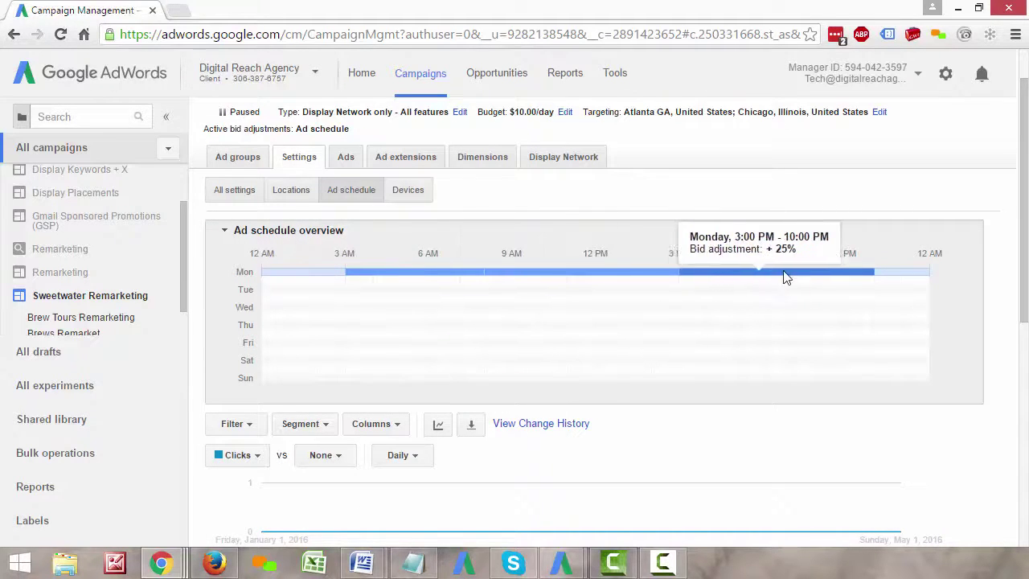
pyautogui.moveTo(800, 283)
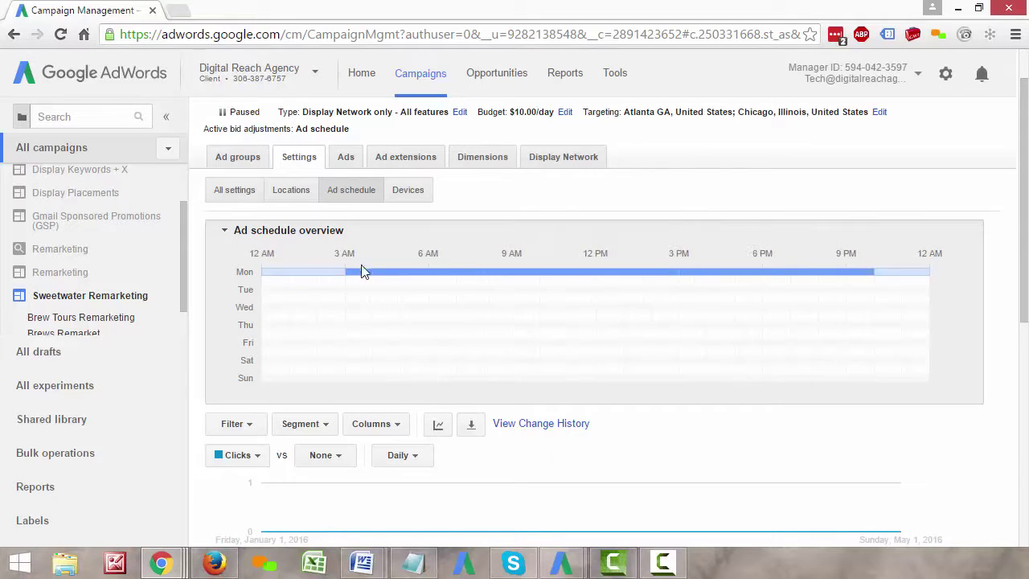
pyautogui.scroll(-4, 370, 340)
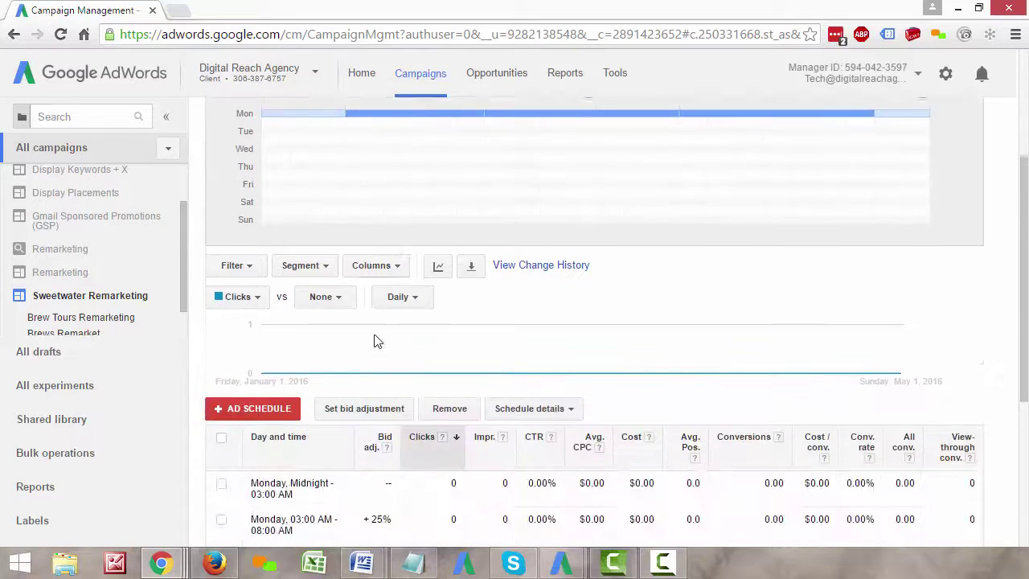
pyautogui.click(236, 253)
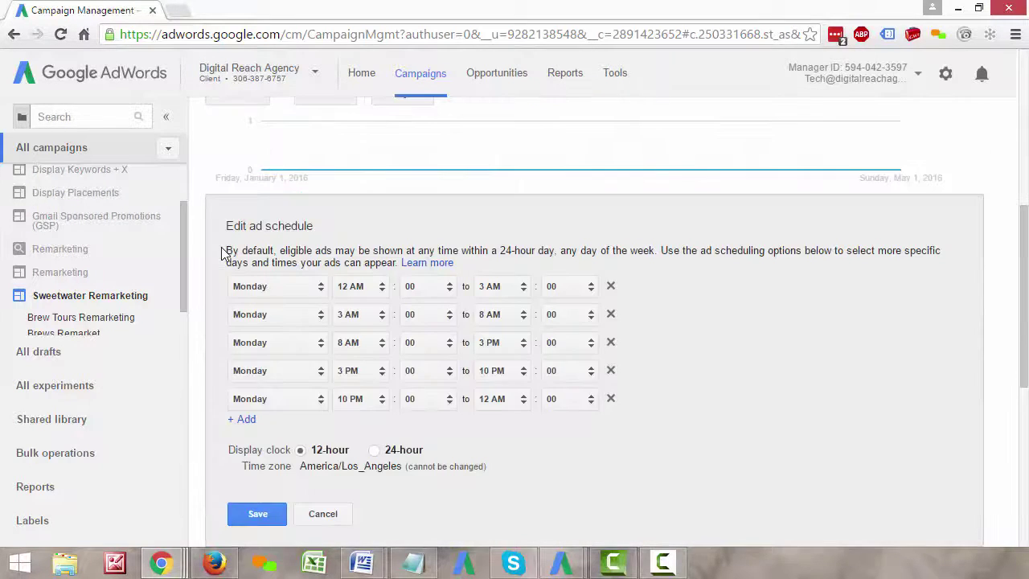
pyautogui.scroll(-2, 229, 290)
pyautogui.scroll(1, 222, 255)
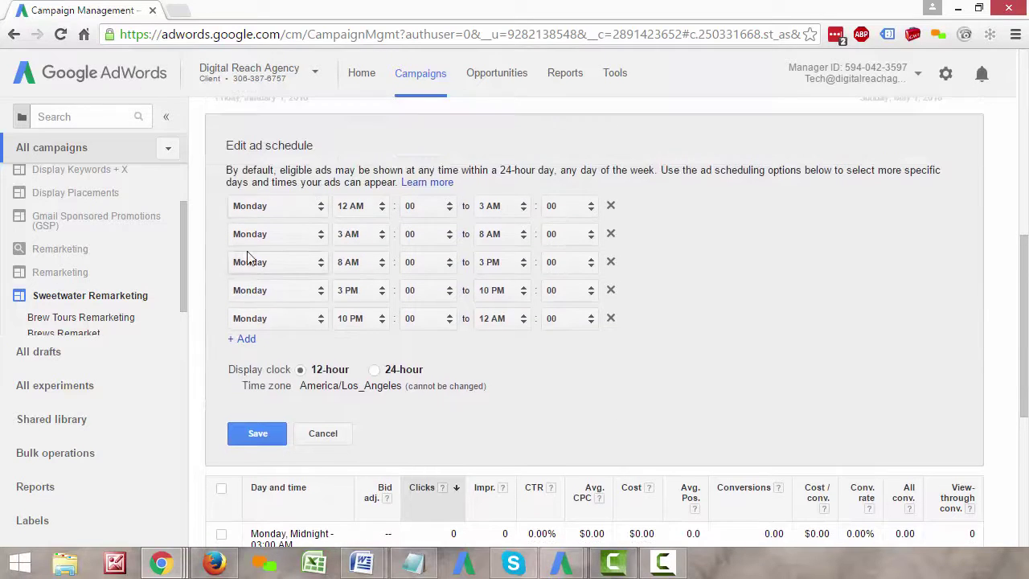
pyautogui.click(323, 433)
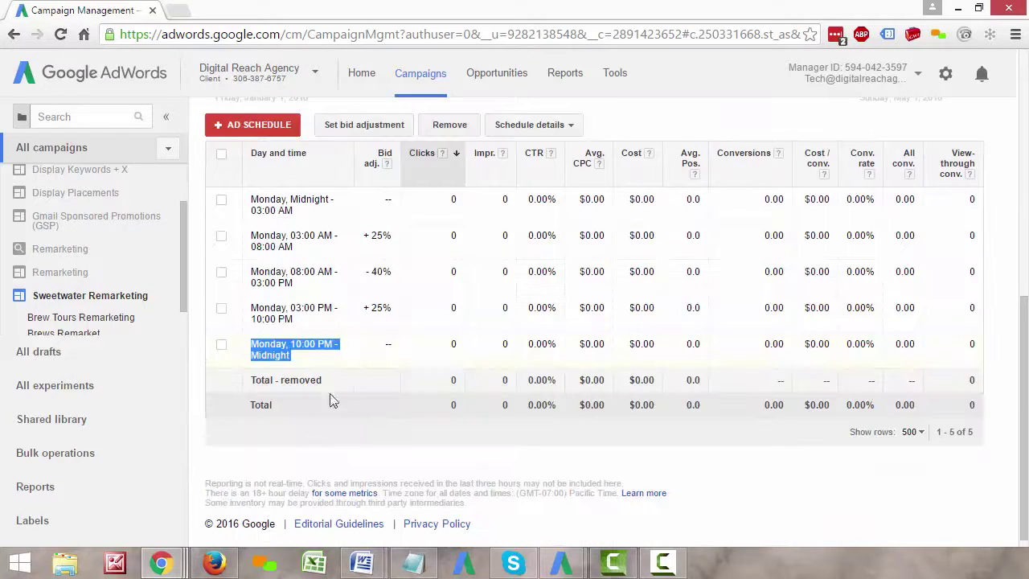
pyautogui.scroll(4, 346, 354)
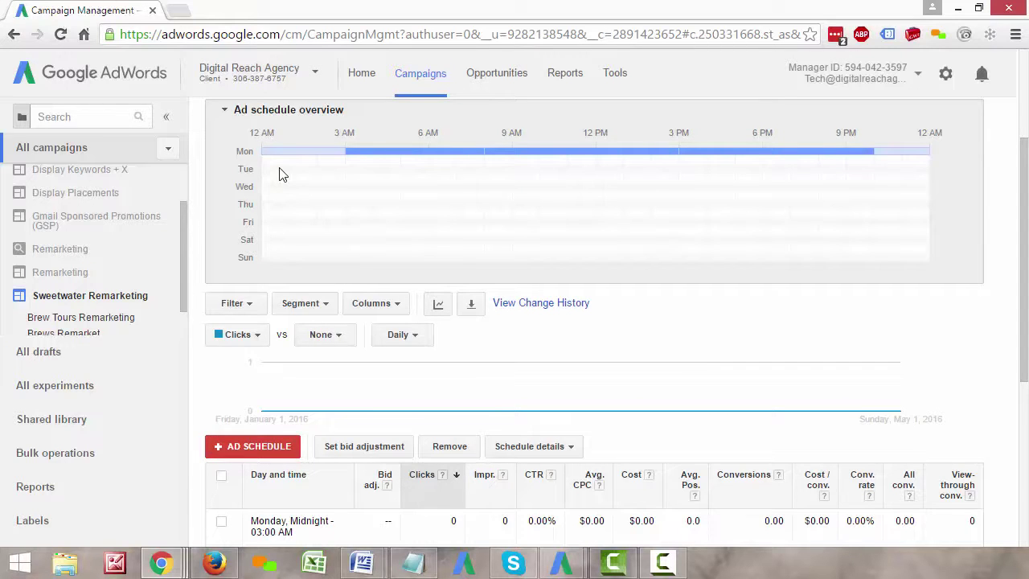
pyautogui.scroll(-4, 560, 299)
# - Add five new rows to Sweetwater Remarketing's ad schedule
pyautogui.click(255, 98)
pyautogui.click(244, 338)
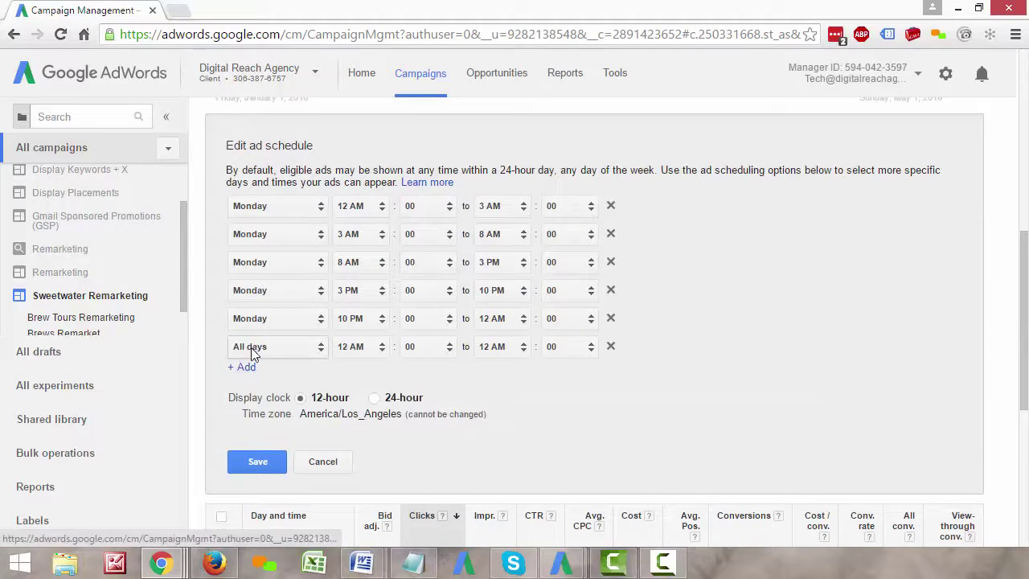
pyautogui.click(245, 367)
pyautogui.click(249, 396)
pyautogui.click(247, 424)
pyautogui.click(247, 453)
# - Set the day of all five new schedule rows to Tuesday
pyautogui.click(281, 347)
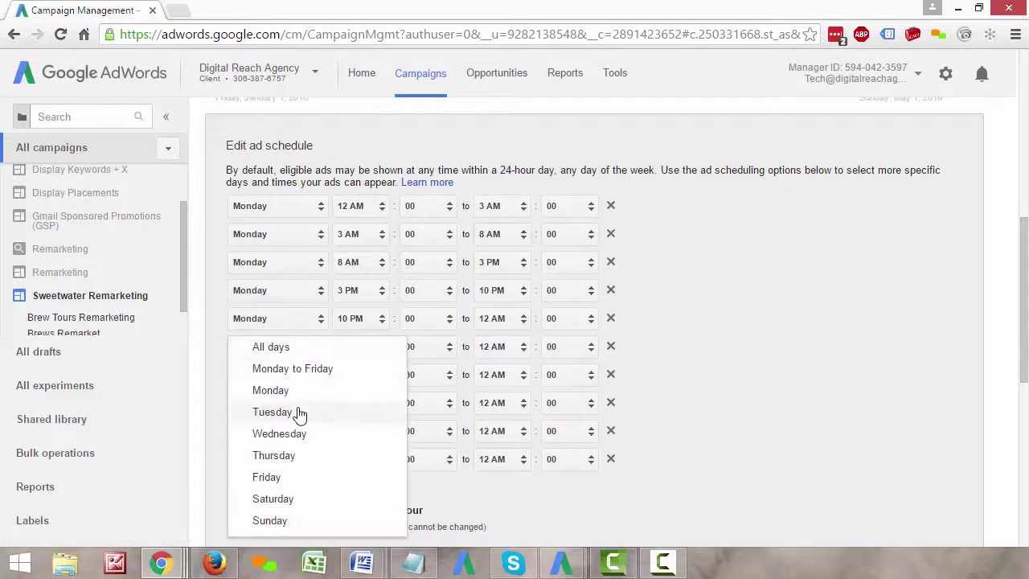
pyautogui.click(293, 419)
pyautogui.click(261, 377)
pyautogui.click(271, 420)
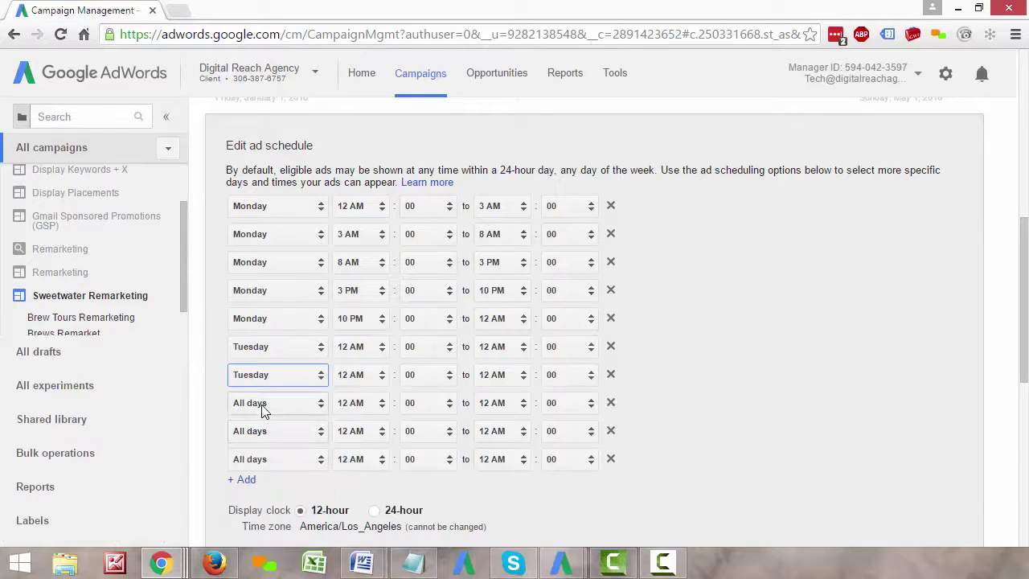
pyautogui.click(262, 403)
pyautogui.click(292, 425)
pyautogui.click(281, 435)
pyautogui.click(286, 420)
pyautogui.click(246, 452)
pyautogui.click(299, 462)
pyautogui.click(299, 460)
pyautogui.click(289, 413)
# - Make the first Tuesday blocks midnight–3 AM and 3–8 AM
pyautogui.scroll(-1, 290, 414)
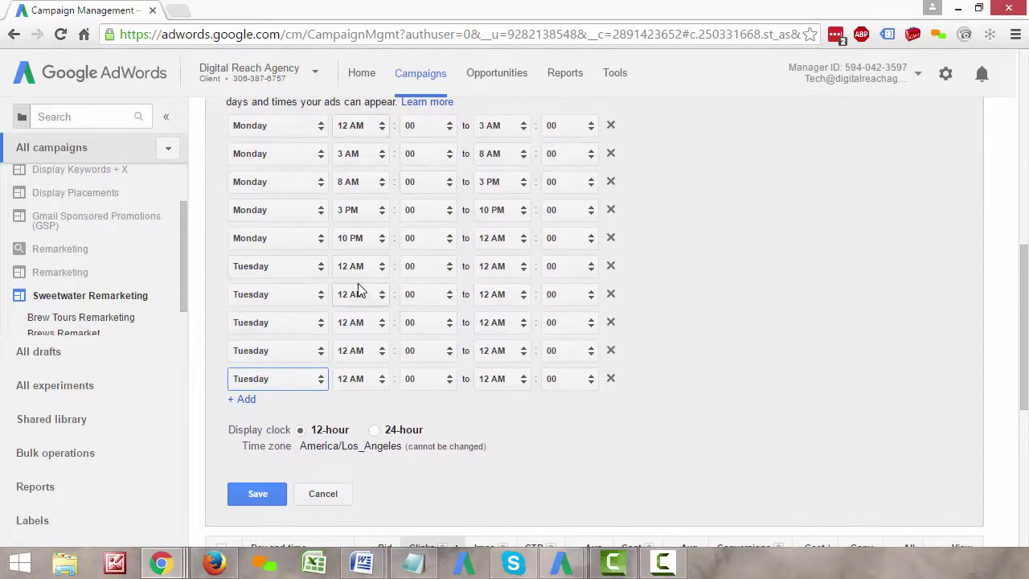
pyautogui.click(492, 267)
pyautogui.scroll(5, 535, 149)
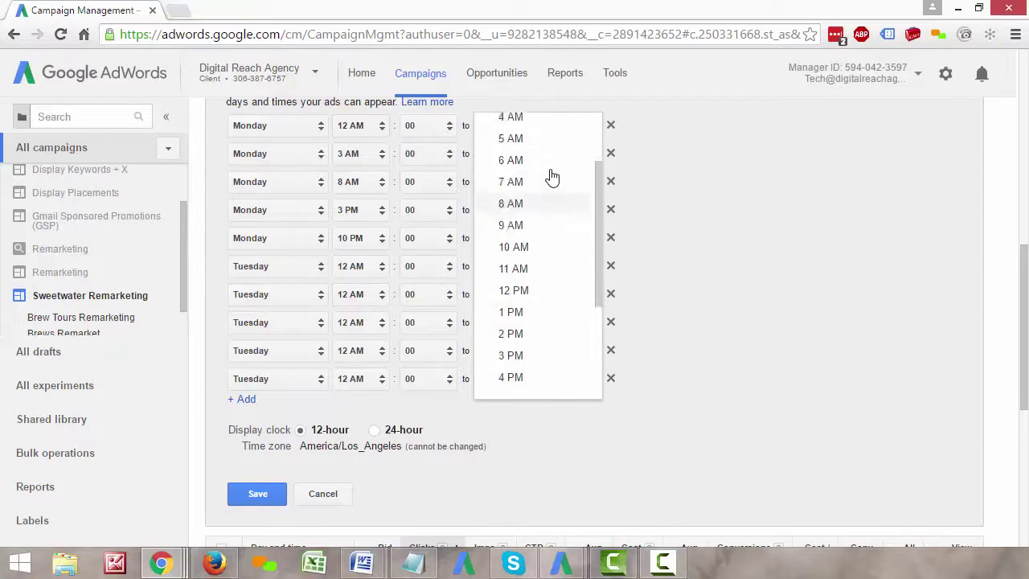
pyautogui.click(538, 193)
pyautogui.click(360, 300)
pyautogui.click(375, 332)
pyautogui.click(493, 297)
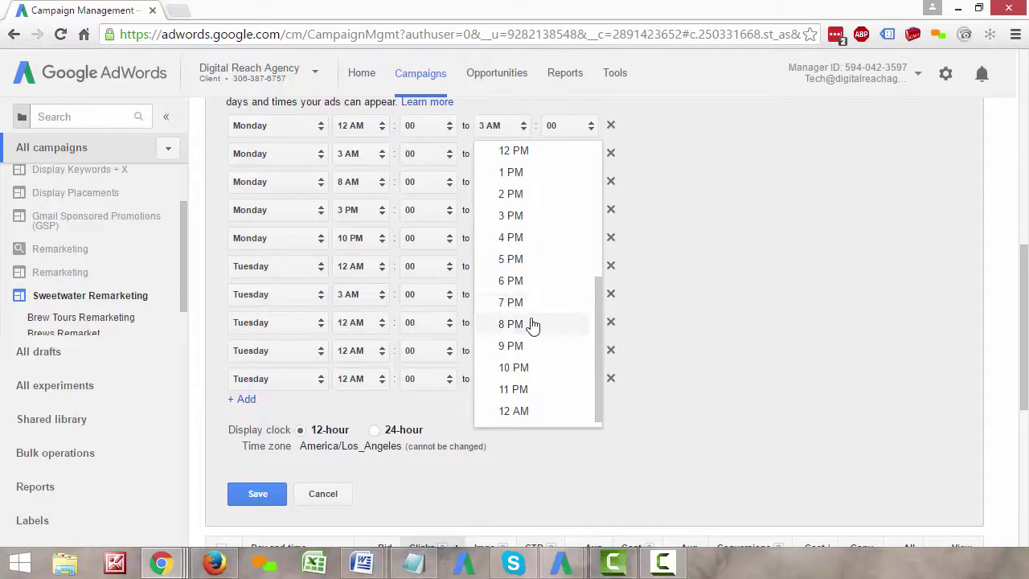
pyautogui.scroll(2, 537, 241)
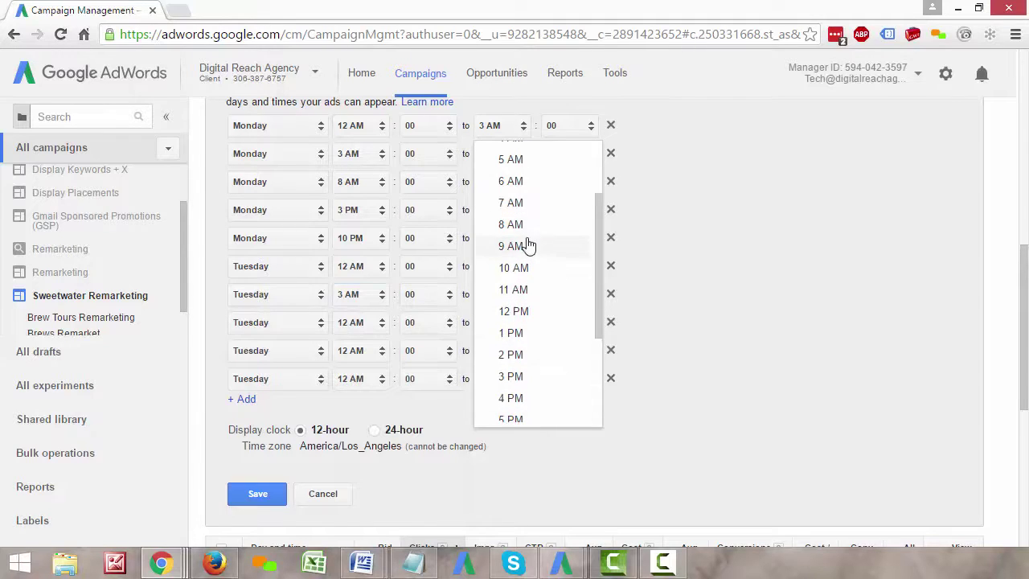
pyautogui.click(531, 227)
# - Make the remaining Tuesday blocks 8 AM–3 PM, 3–10 PM and 10 PM–midnight
pyautogui.click(372, 330)
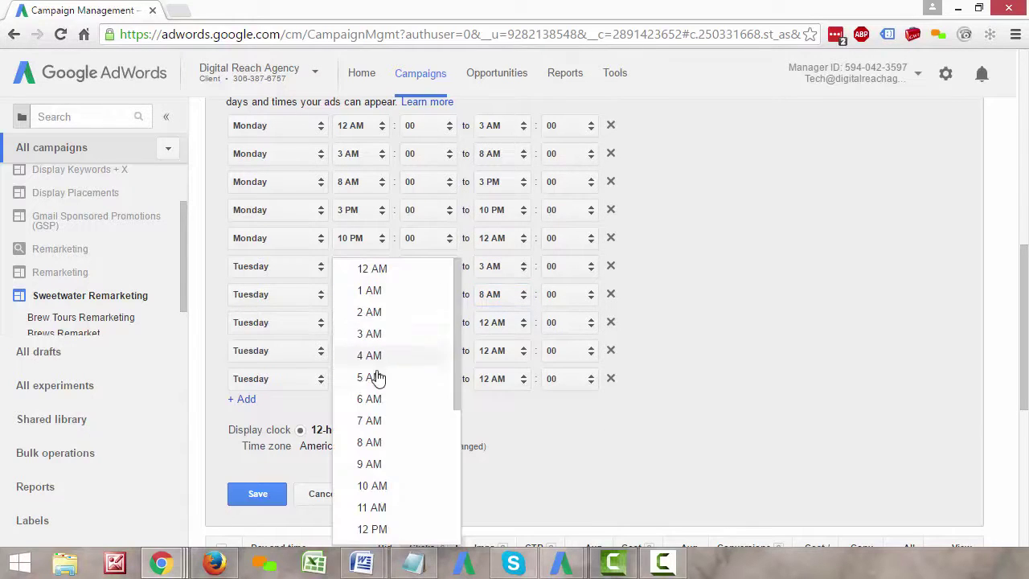
pyautogui.click(383, 441)
pyautogui.click(510, 325)
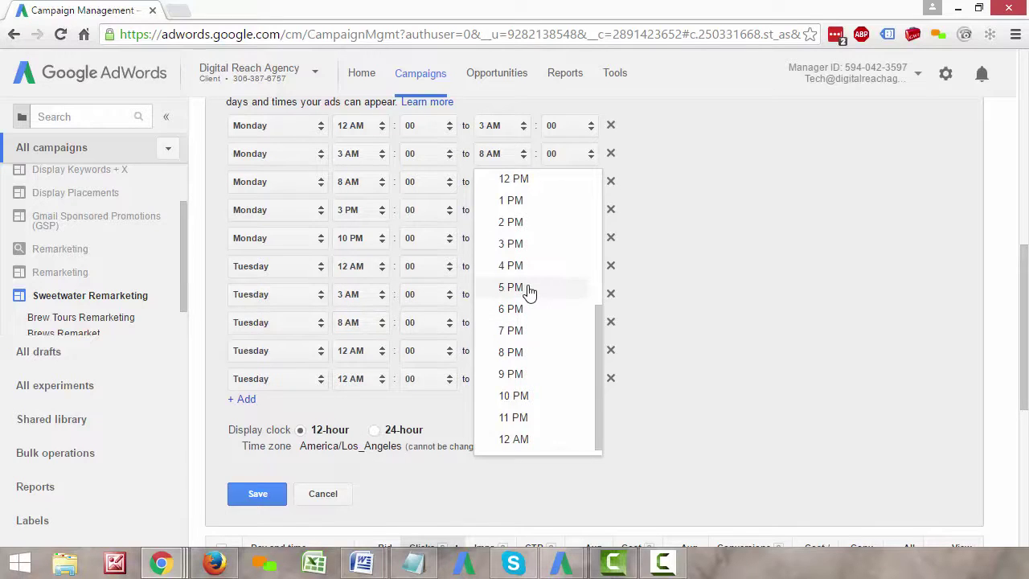
pyautogui.click(526, 243)
pyautogui.click(378, 354)
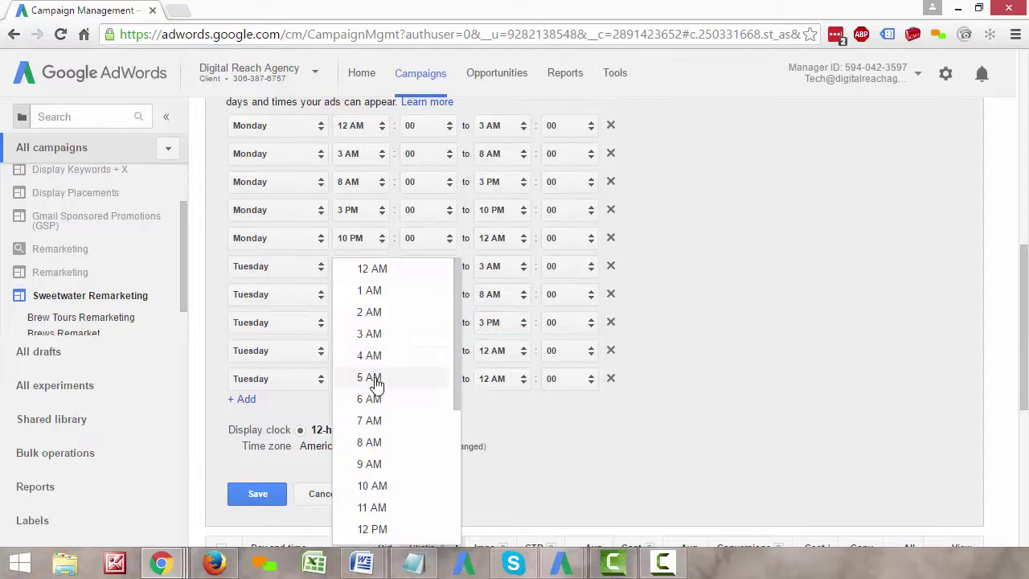
pyautogui.scroll(-2, 378, 394)
pyautogui.click(382, 521)
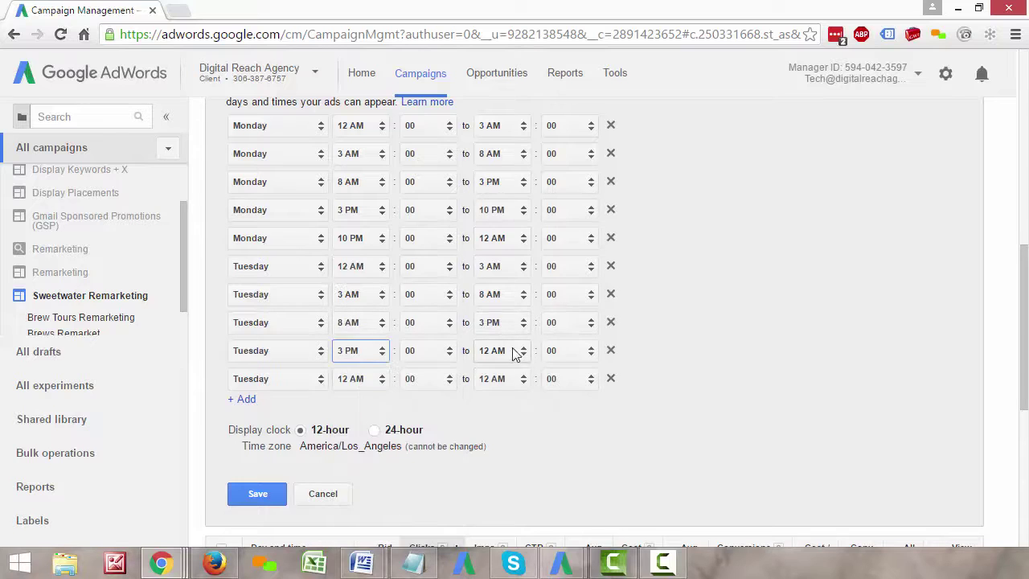
pyautogui.click(515, 355)
pyautogui.click(515, 422)
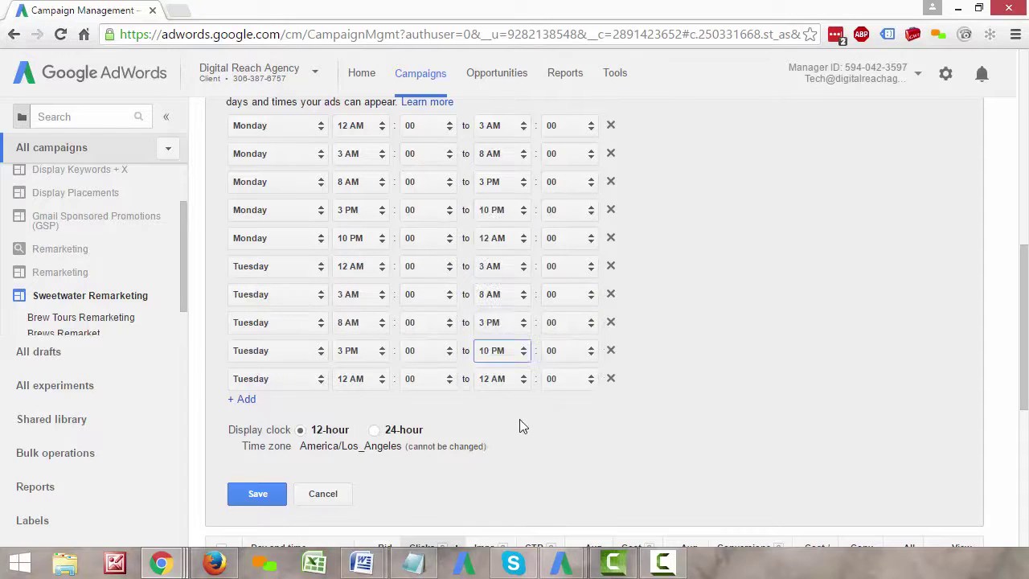
pyautogui.click(378, 379)
pyautogui.scroll(-3, 375, 400)
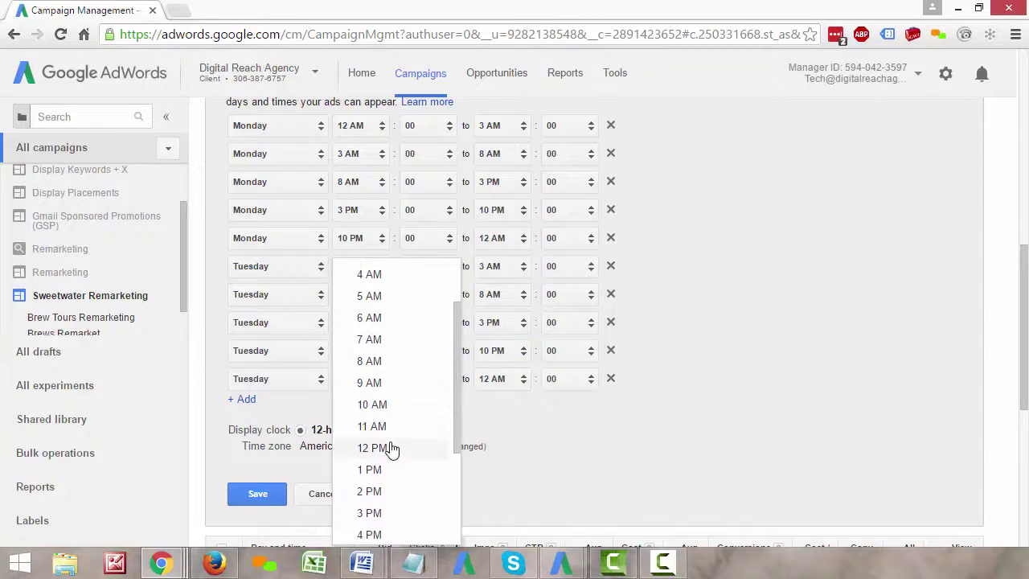
pyautogui.click(381, 514)
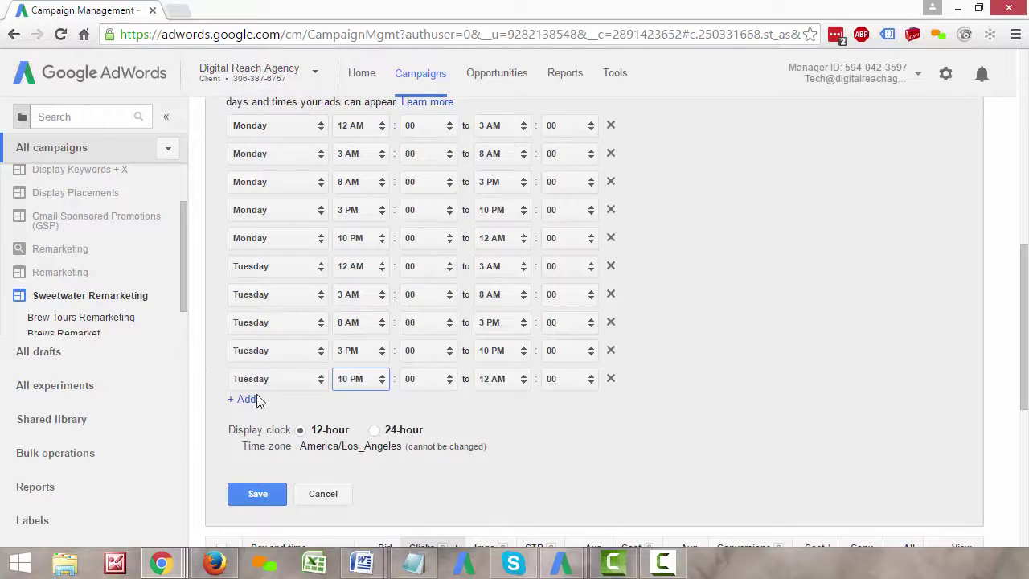
pyautogui.click(257, 495)
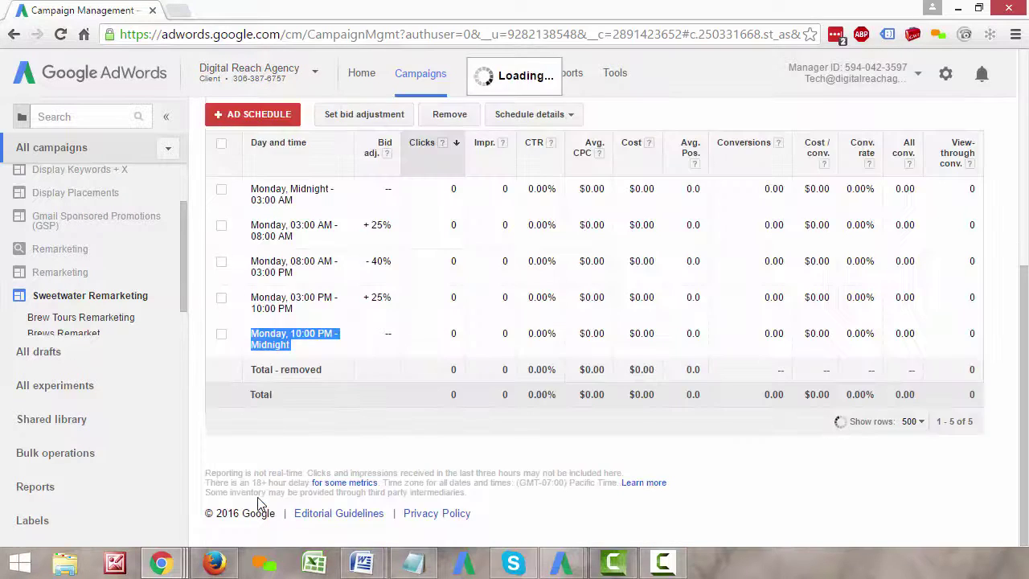
pyautogui.scroll(-4, 346, 370)
pyautogui.scroll(1, 347, 370)
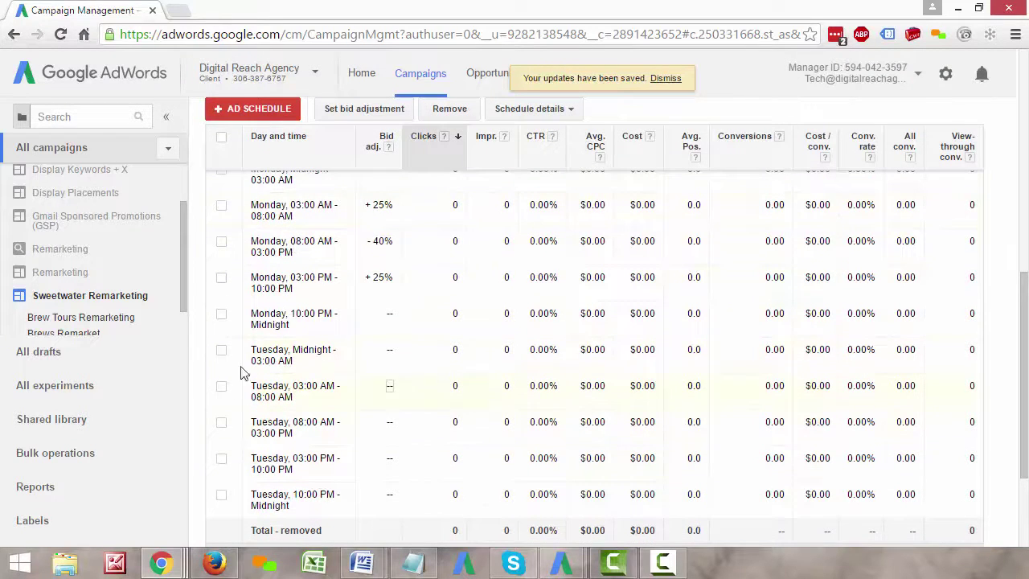
pyautogui.scroll(-2, 290, 419)
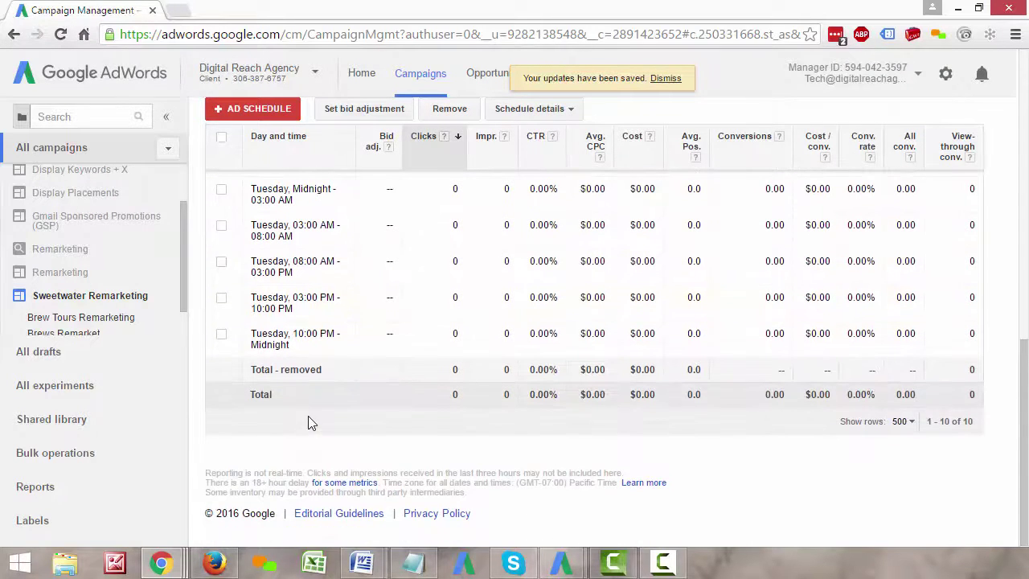
pyautogui.scroll(1, 322, 418)
pyautogui.click(391, 271)
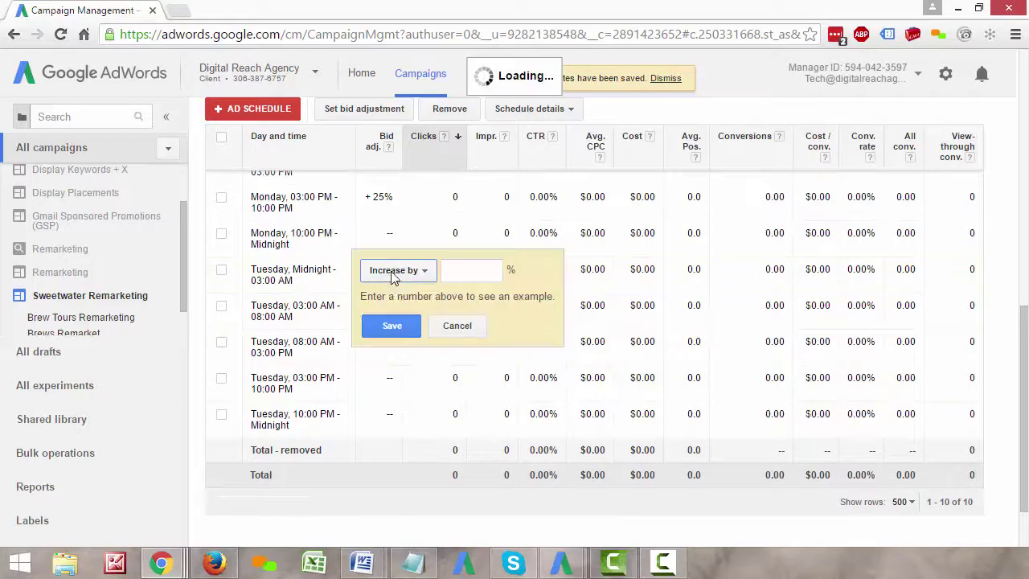
pyautogui.write('25')
pyautogui.click(457, 325)
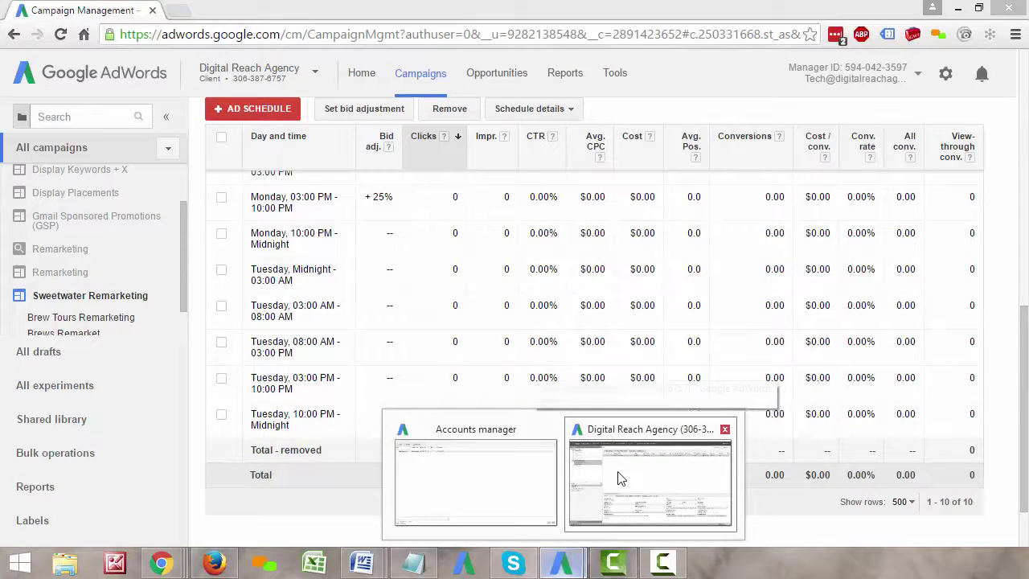
# - In AdWords Editor, get recent account changes using More data (slower) and confirm
pyautogui.click(616, 478)
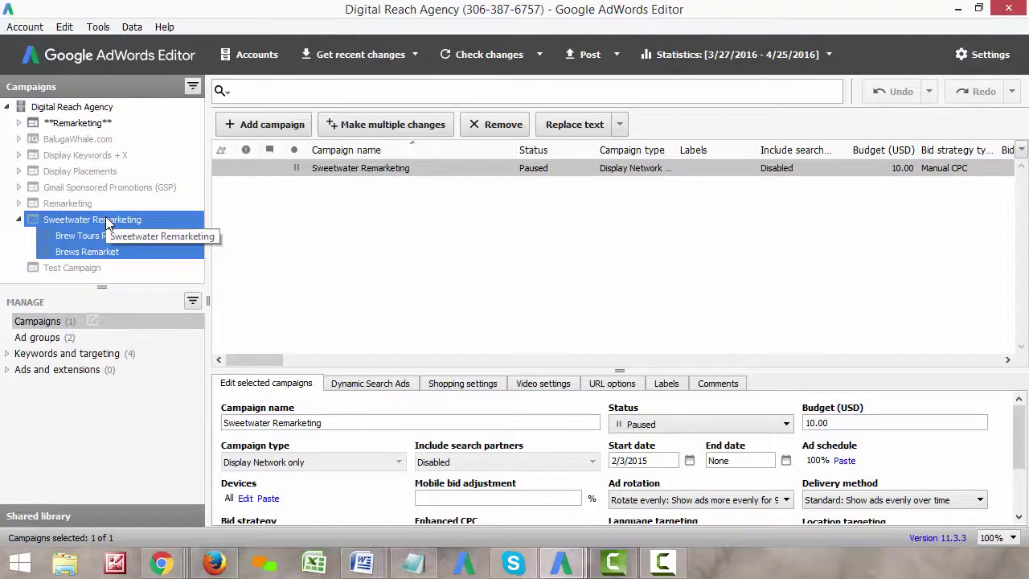
pyautogui.click(338, 53)
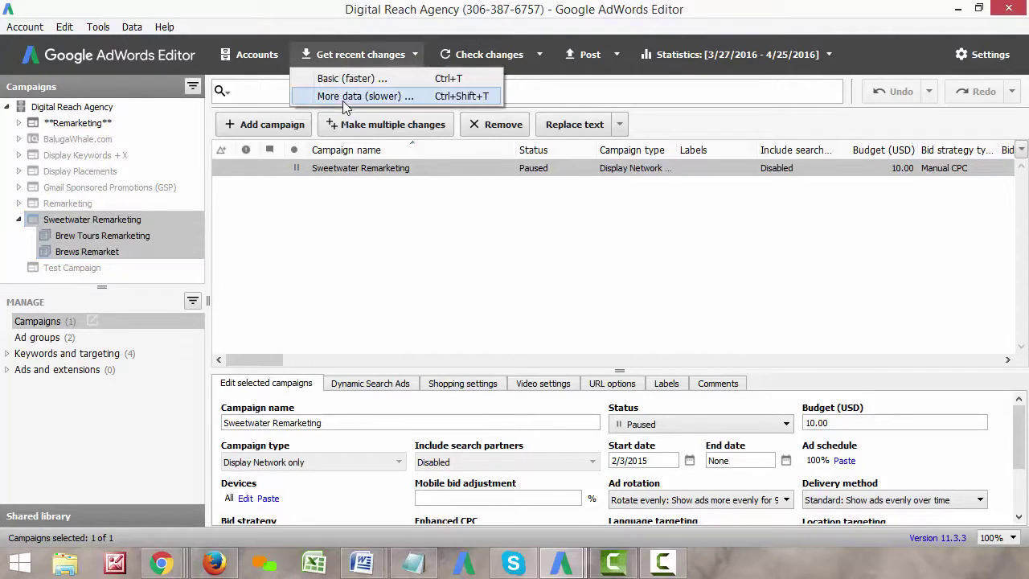
pyautogui.click(344, 95)
pyautogui.click(573, 337)
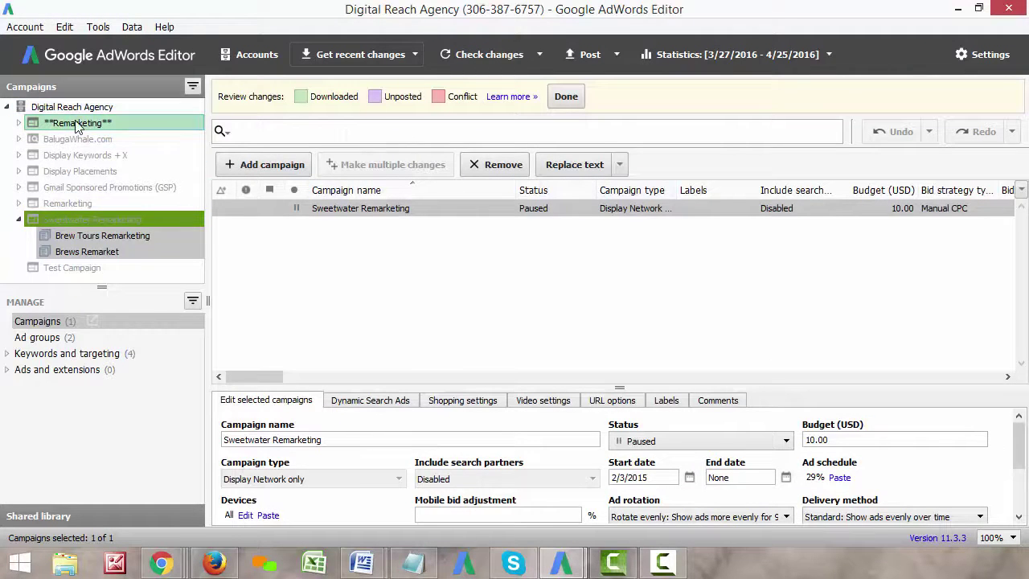
# - Close the download summary and copy the Sweetwater Remarketing campaign shell
pyautogui.click(566, 95)
pyautogui.click(84, 236)
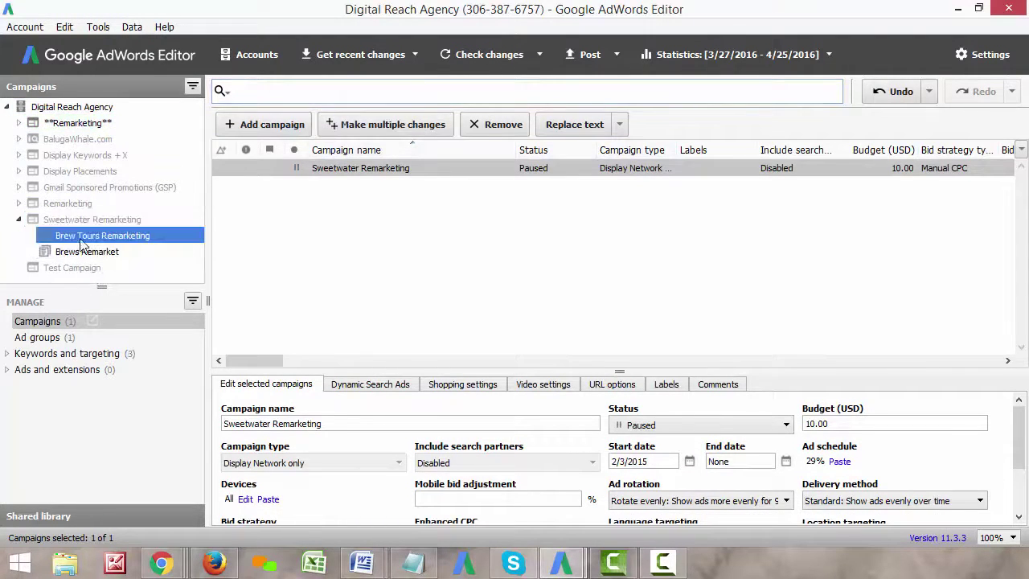
pyautogui.click(80, 220)
pyautogui.rightClick(81, 220)
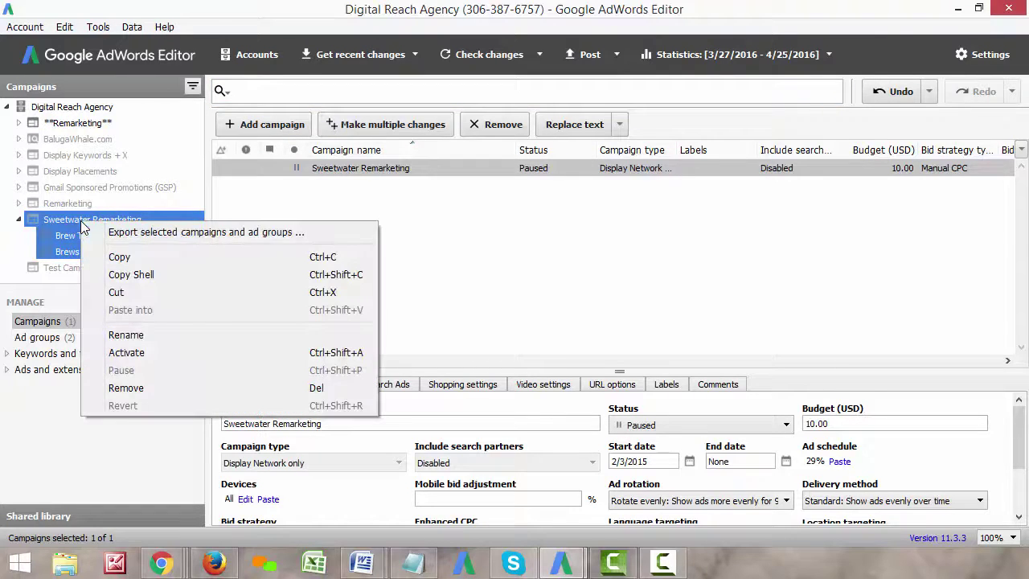
pyautogui.click(160, 283)
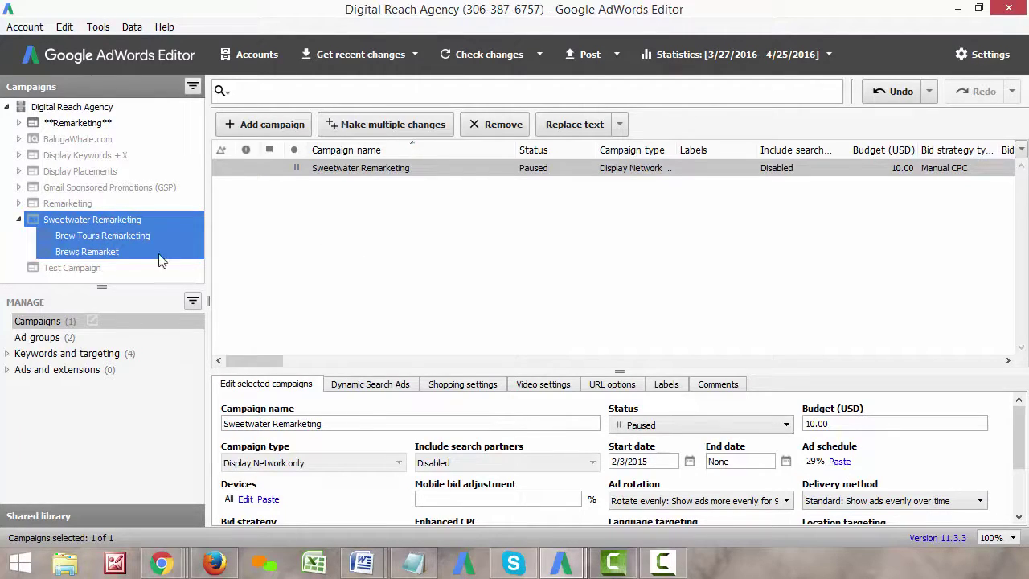
# - Select the Remarketing campaign in the campaign tree
pyautogui.click(87, 206)
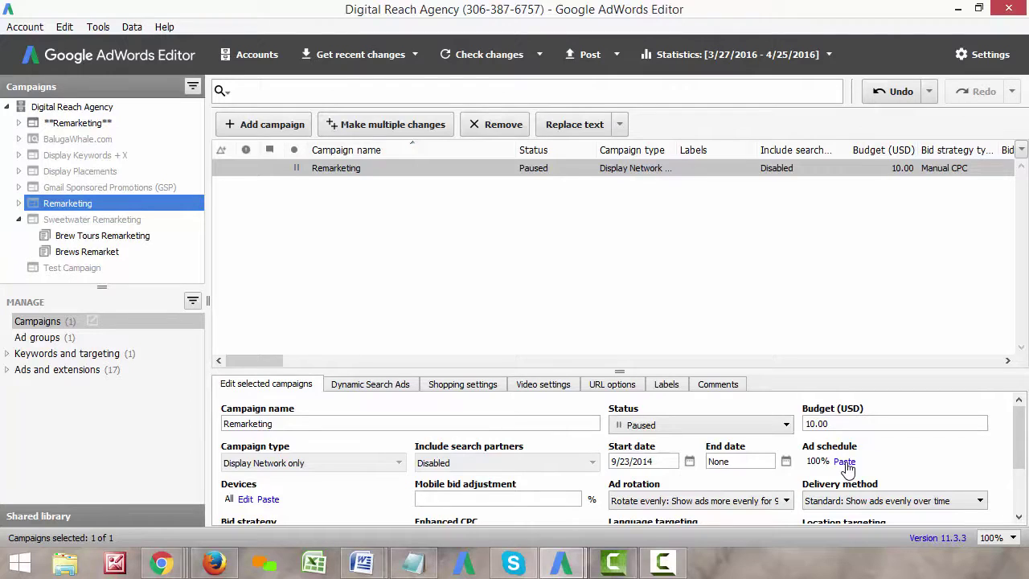
pyautogui.click(94, 222)
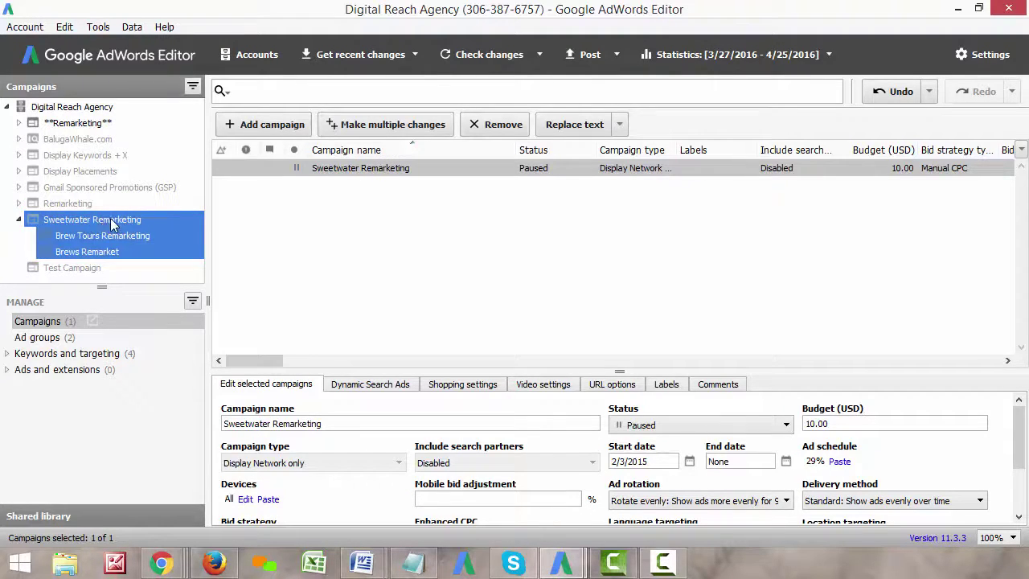
pyautogui.click(72, 204)
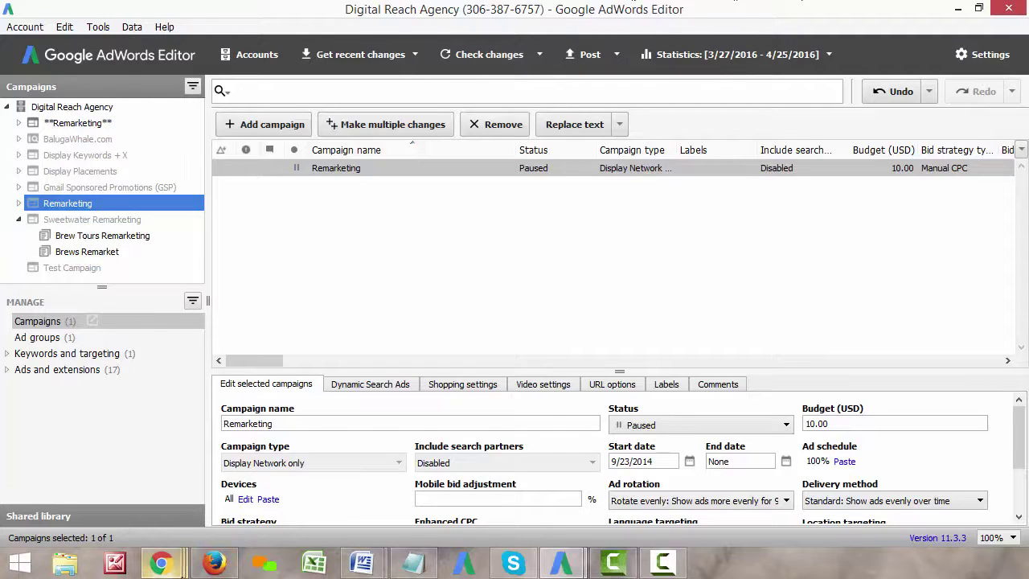
# - Return to the Campaign Management web page showing Sweetwater Remarketing's ad schedule
pyautogui.moveTo(169, 550)
pyautogui.click(287, 486)
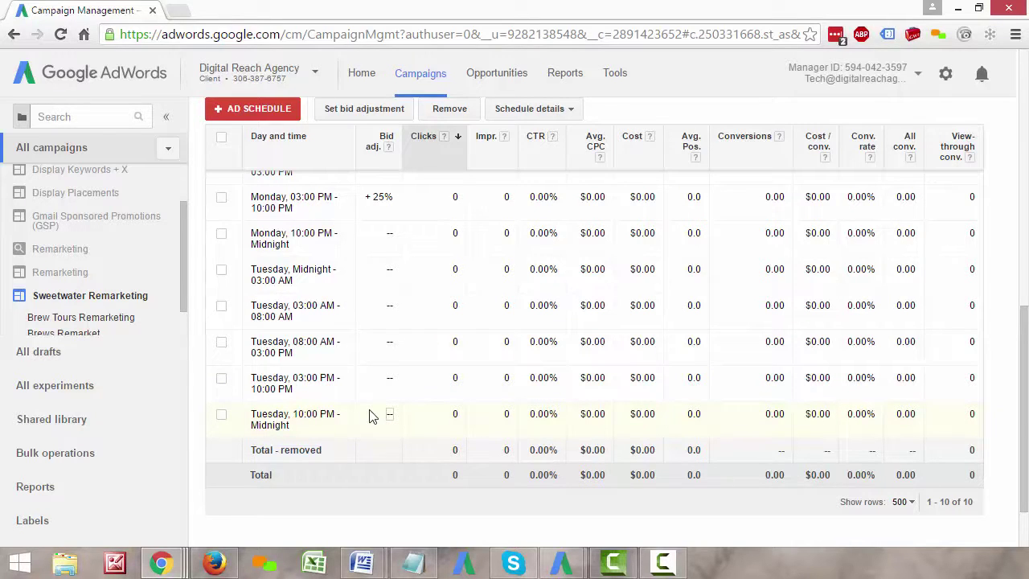
# - Bring AdWords Editor back and show the paused Remarketing campaign
pyautogui.moveTo(562, 563)
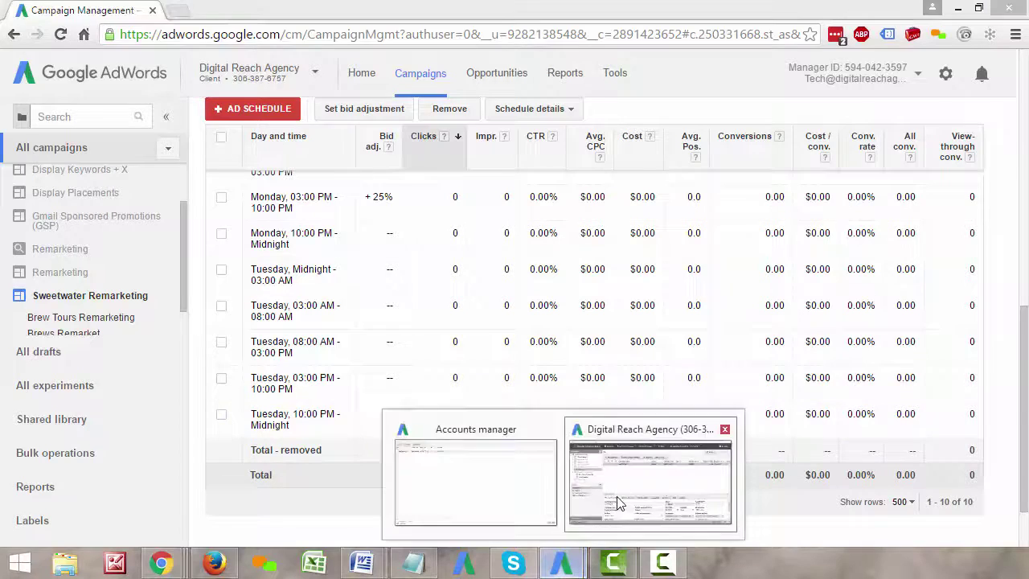
pyautogui.click(617, 502)
pyautogui.click(136, 221)
pyautogui.click(111, 210)
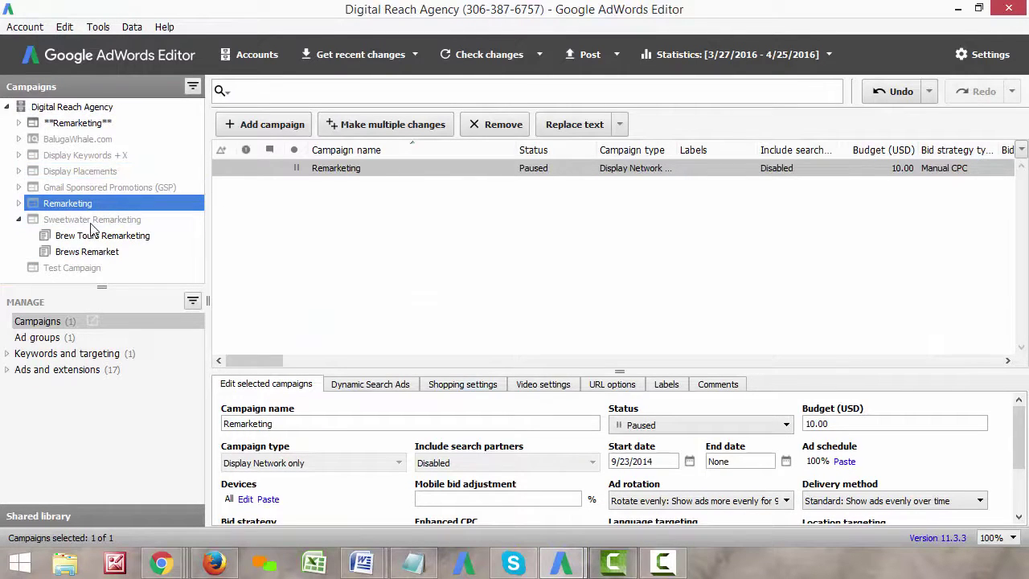